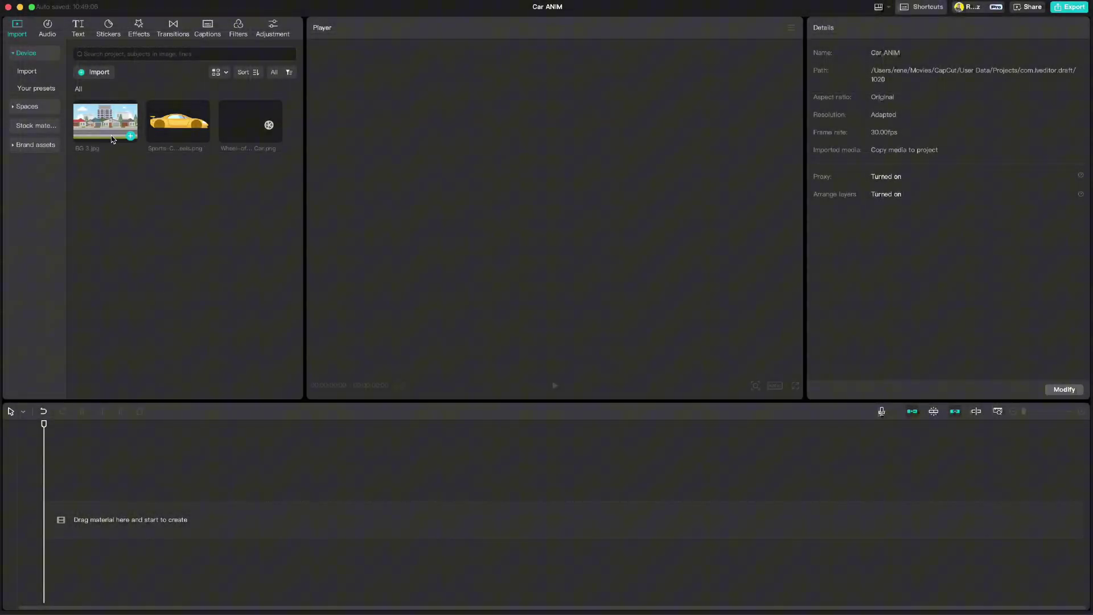
- Add the street background, then place the wheel-less car at 23% scale on the road
left_click_drag(109, 130, 100, 518)
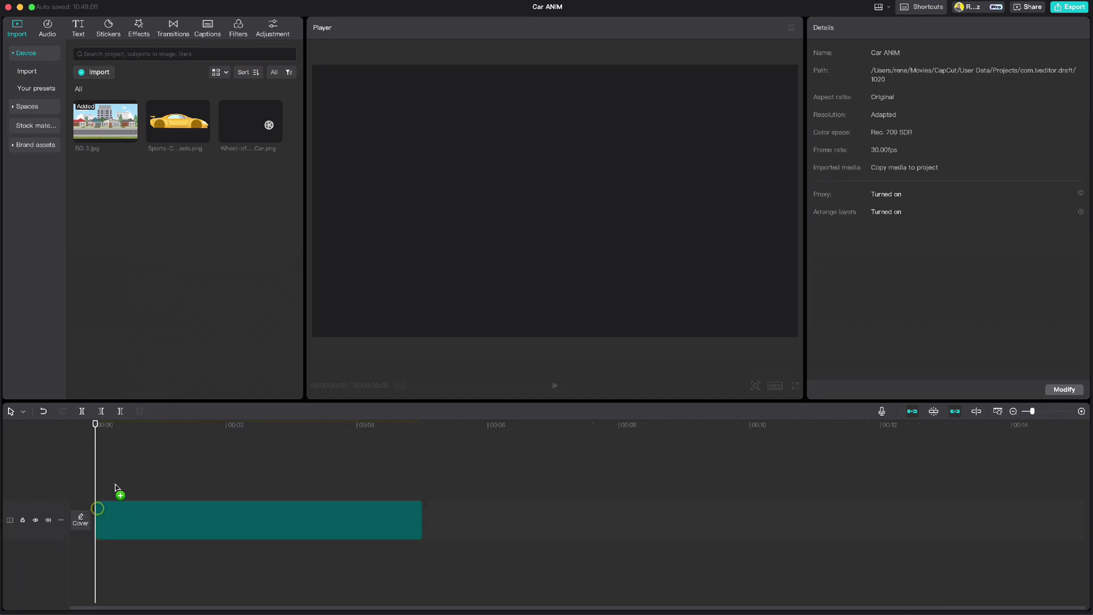
left_click_drag(181, 140, 102, 478)
left_click_drag(797, 107, 610, 179)
left_click_drag(584, 205, 585, 268)
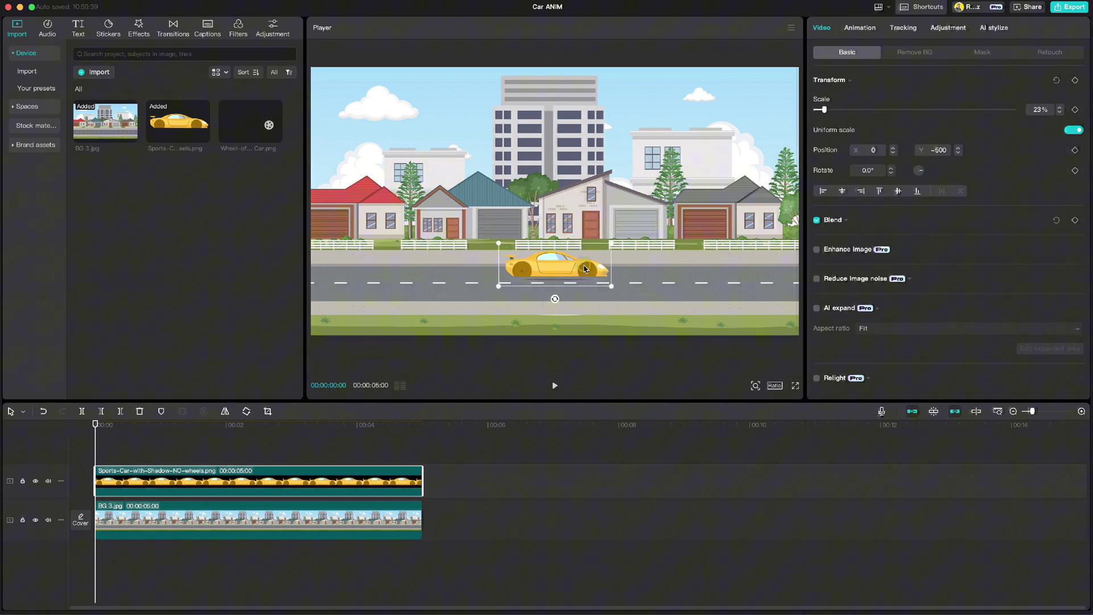
- Add a 25% wheel layer over the car's rear wheel and tilt it with Rotate
left_click_drag(243, 132, 102, 475)
left_click_drag(849, 111, 825, 110)
left_click_drag(616, 216, 587, 271)
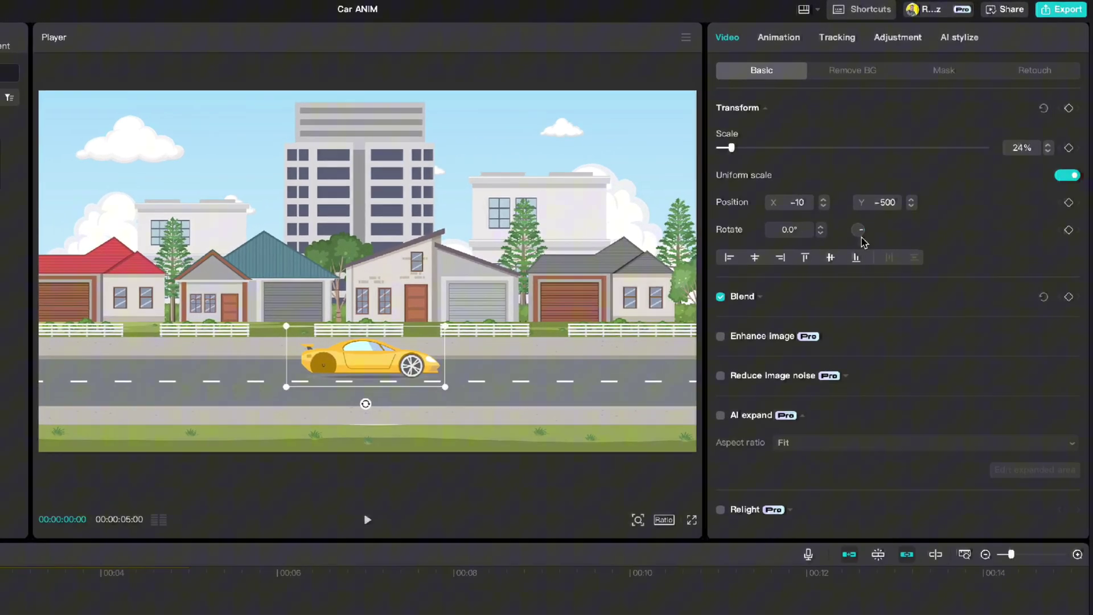
mouse_move(863, 236)
left_mouse_down()
mouse_move(845, 223)
mouse_move(861, 234)
left_mouse_up()
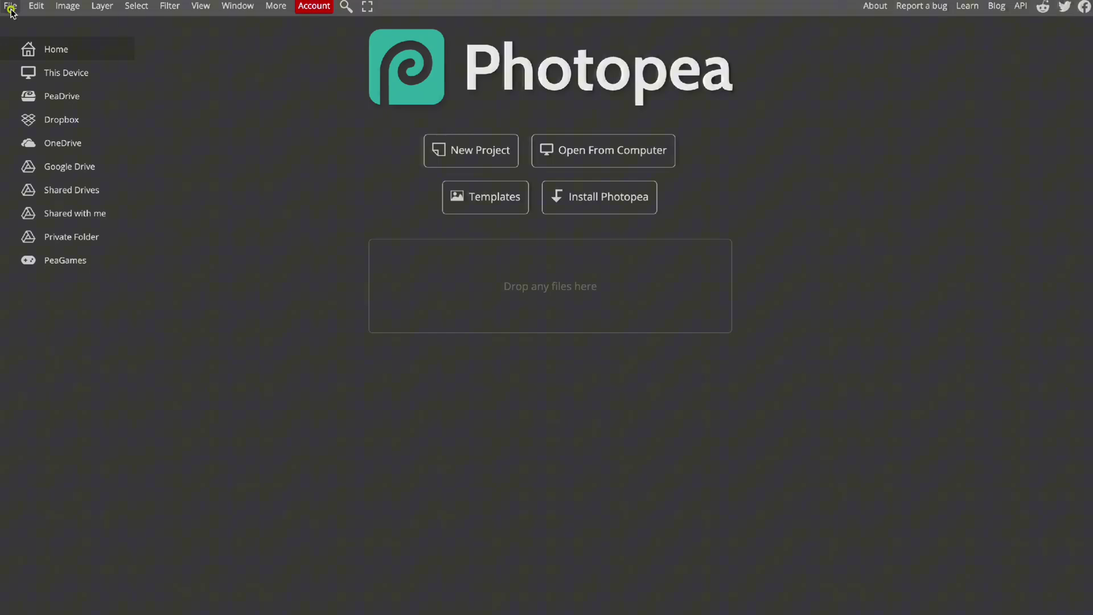
- Open Wheel-of-Sports.png from the computer in Photopea
left_click(10, 6)
left_click(25, 45)
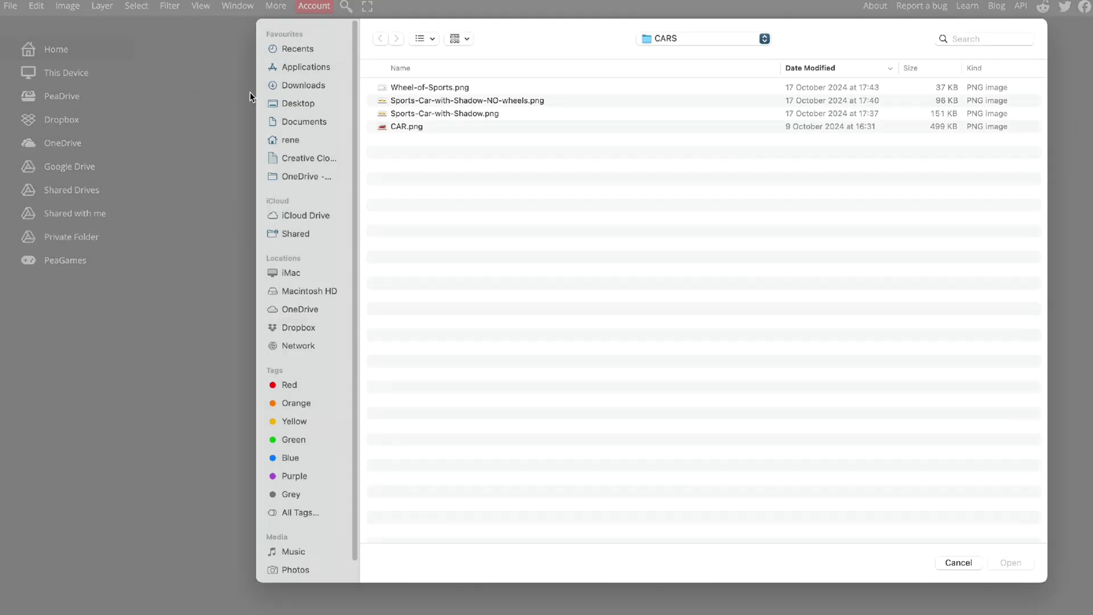
left_click(418, 87)
left_click(1008, 563)
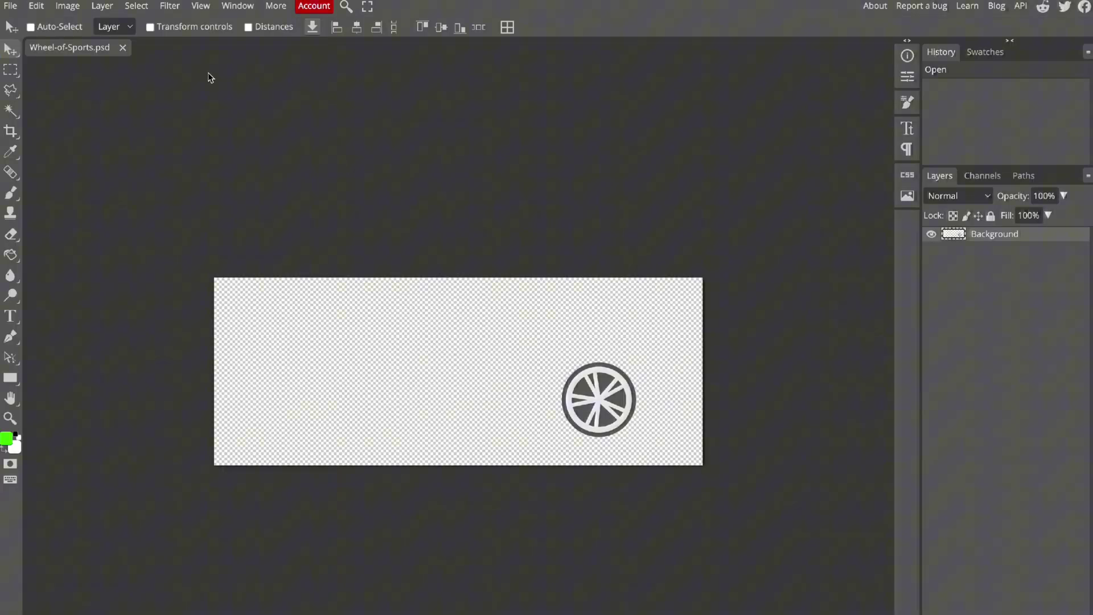
- Resize the canvas to 1000×1000 and move the wheel to its centre
left_click(71, 8)
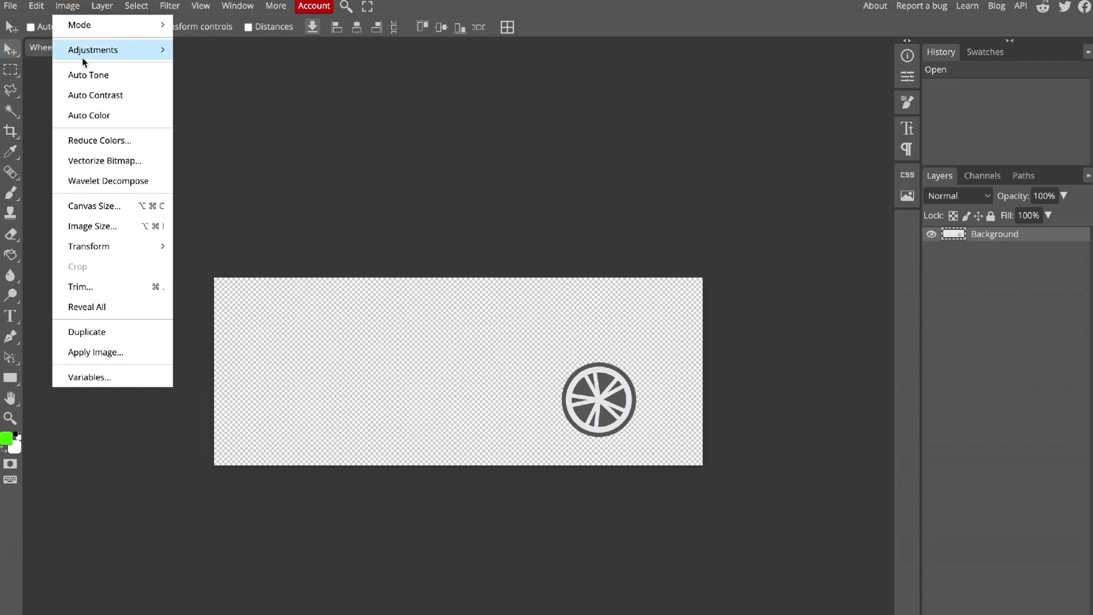
left_click(91, 205)
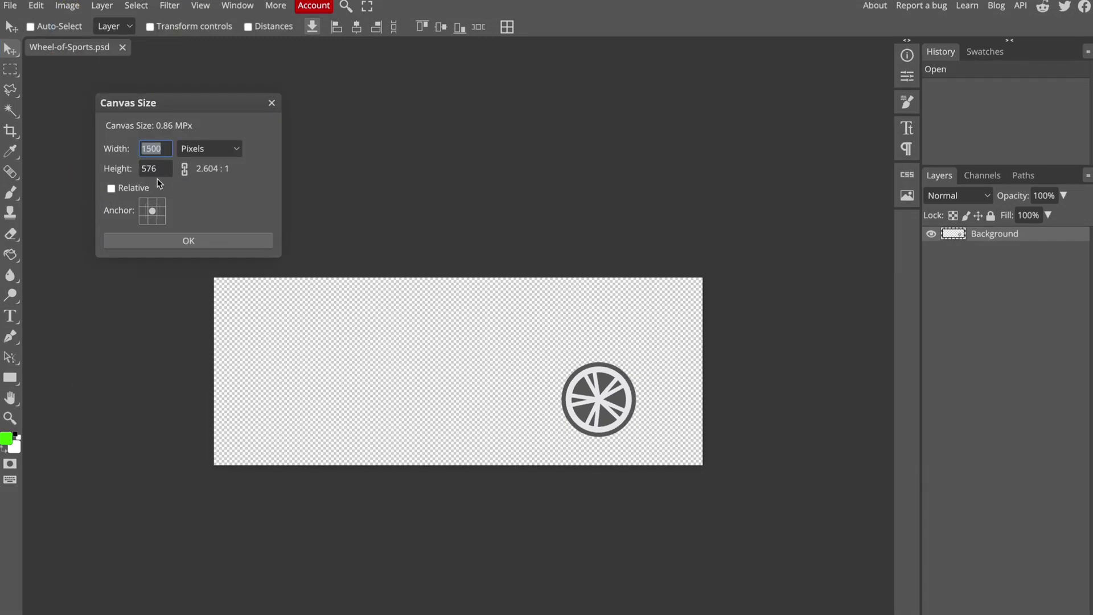
type("100")
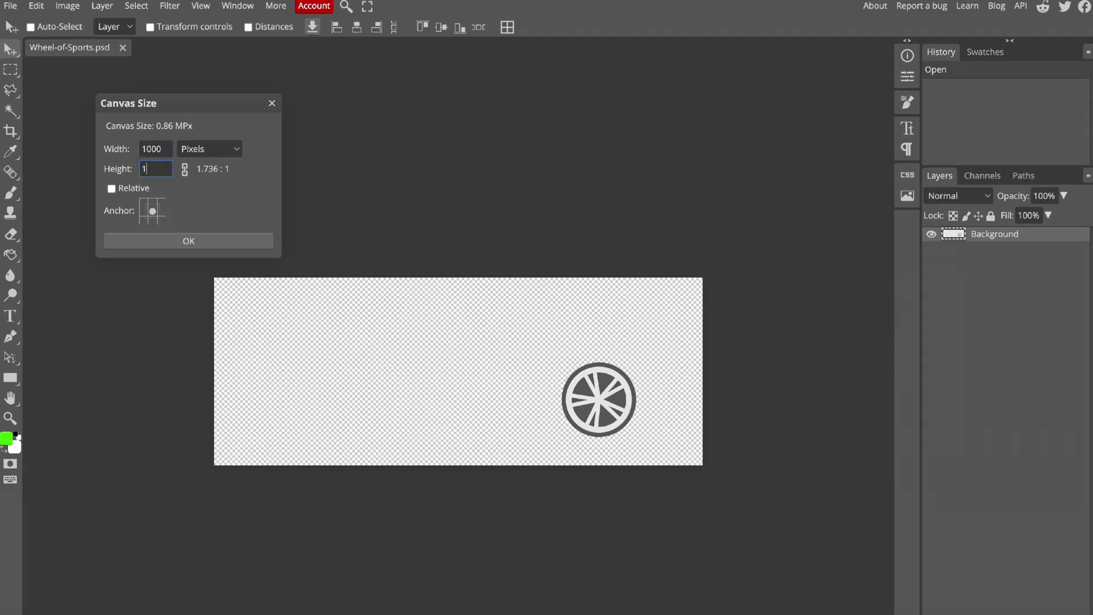
left_click(197, 241)
left_click_drag(592, 404, 459, 375)
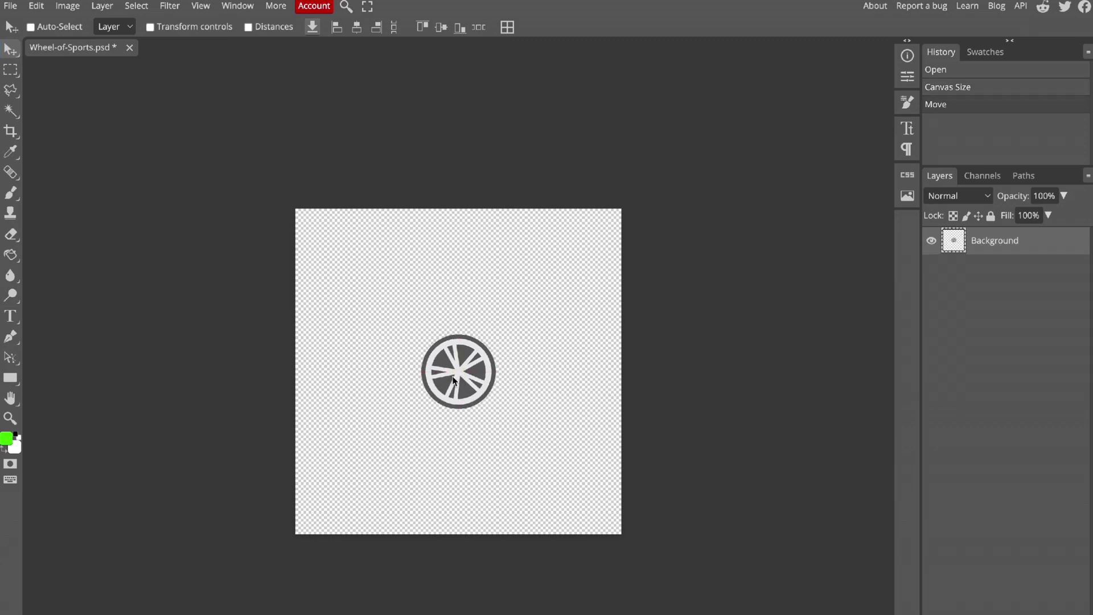
- Export the centred wheel image as PNG
left_click(11, 7)
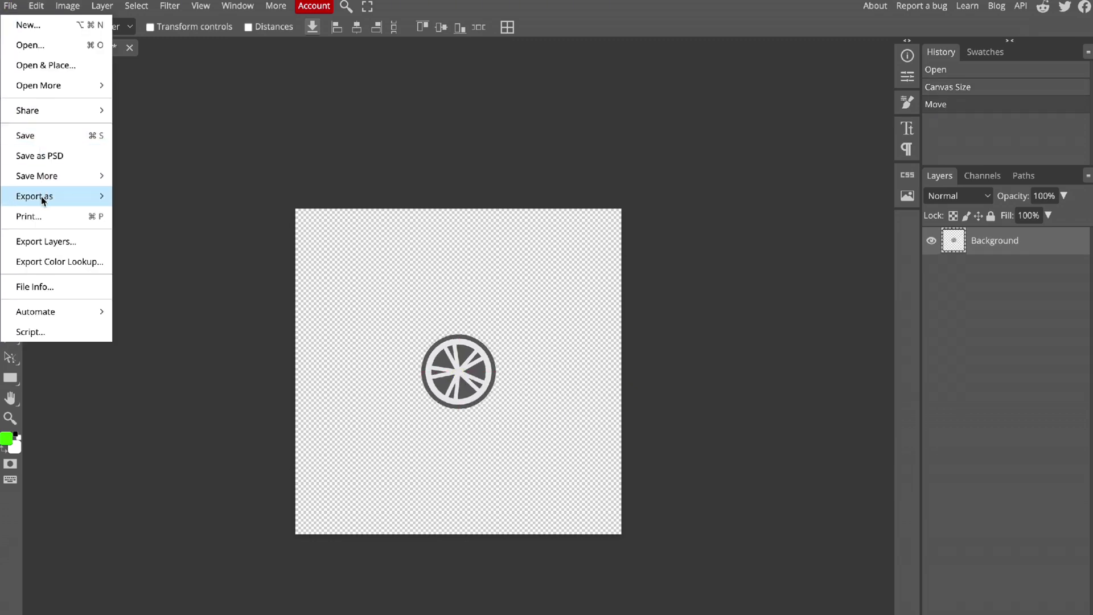
mouse_move(41, 195)
left_click(149, 198)
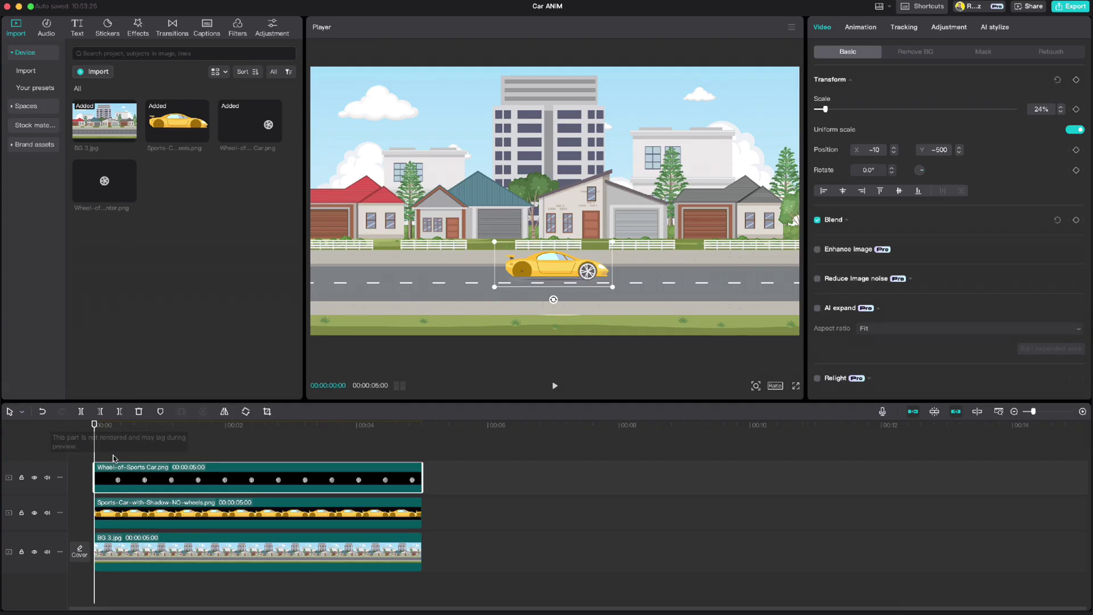
- Replace the old wheel with Wheel-of-Sports Center.png at 29%, duplicated onto front and rear wheels
key("Delete")
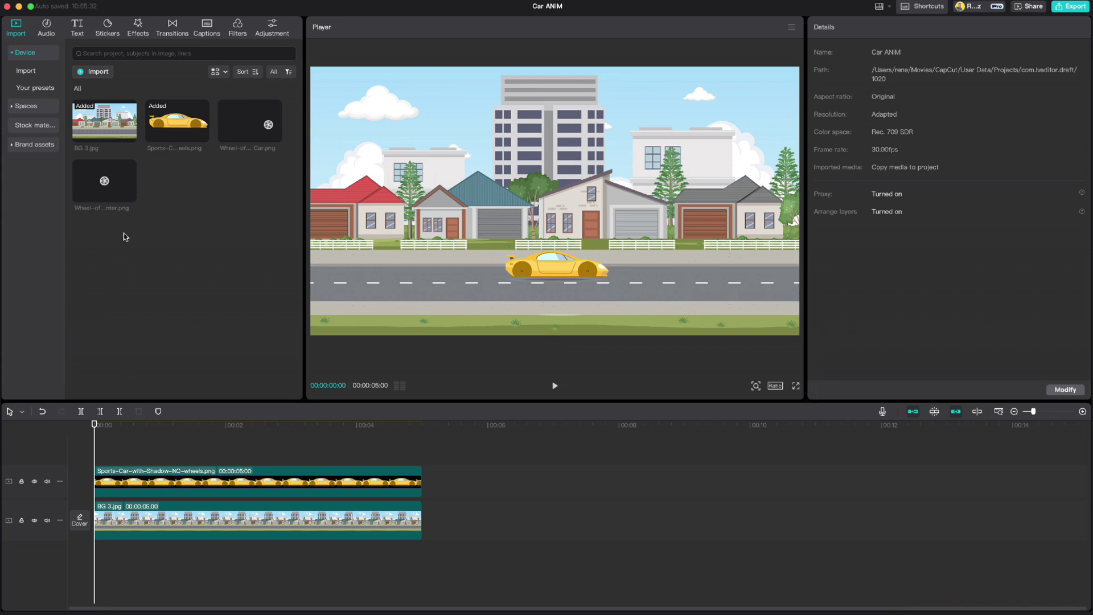
left_click_drag(119, 210, 95, 453)
left_click_drag(689, 66, 593, 162)
left_click_drag(555, 200, 585, 271)
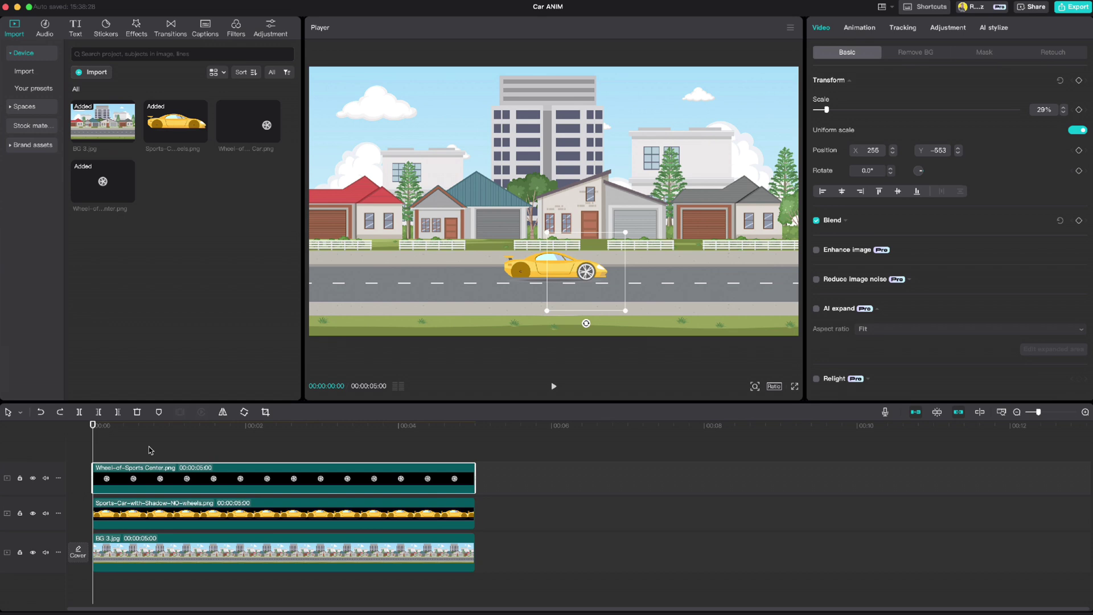
key("ctrl+v")
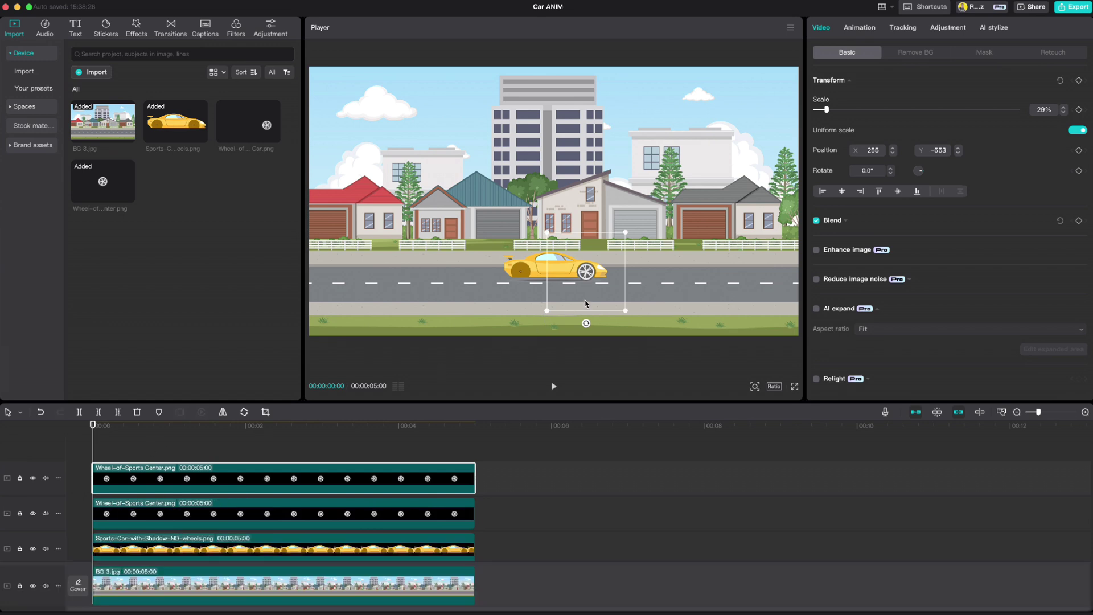
left_click_drag(586, 272, 520, 272)
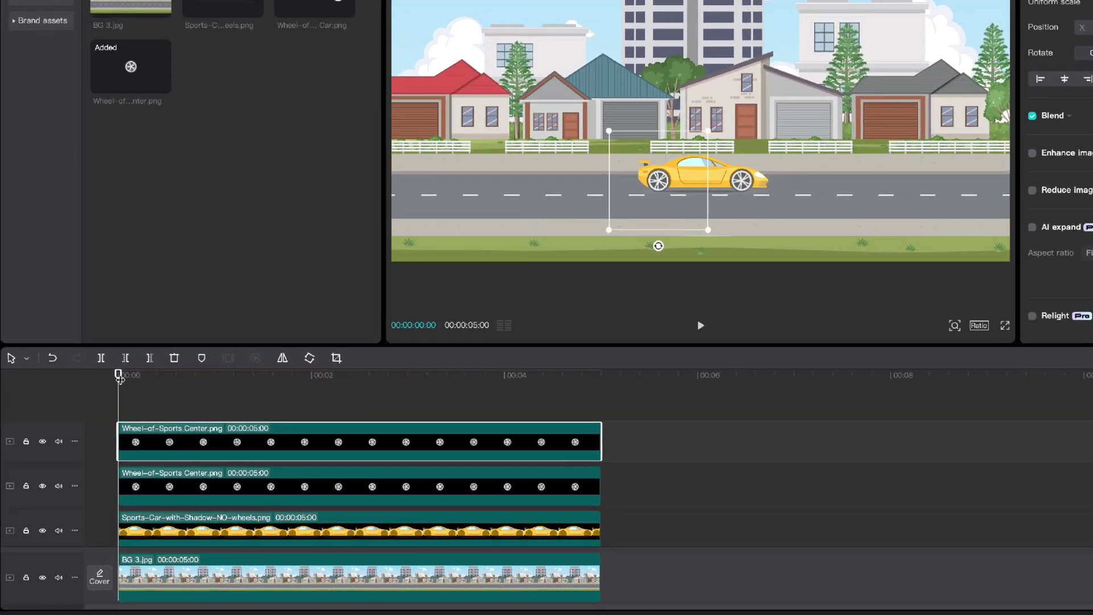
- At 00:00:01:15, drag the car and its wheels right along the road
left_click_drag(93, 425, 152, 431)
left_click_drag(212, 357, 290, 357)
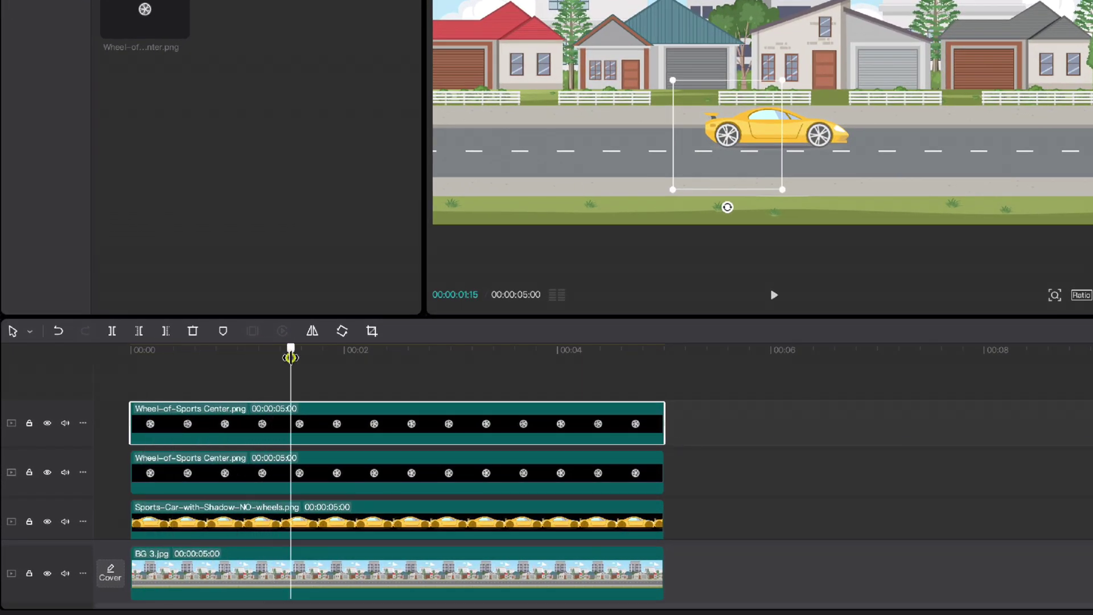
left_click(267, 519)
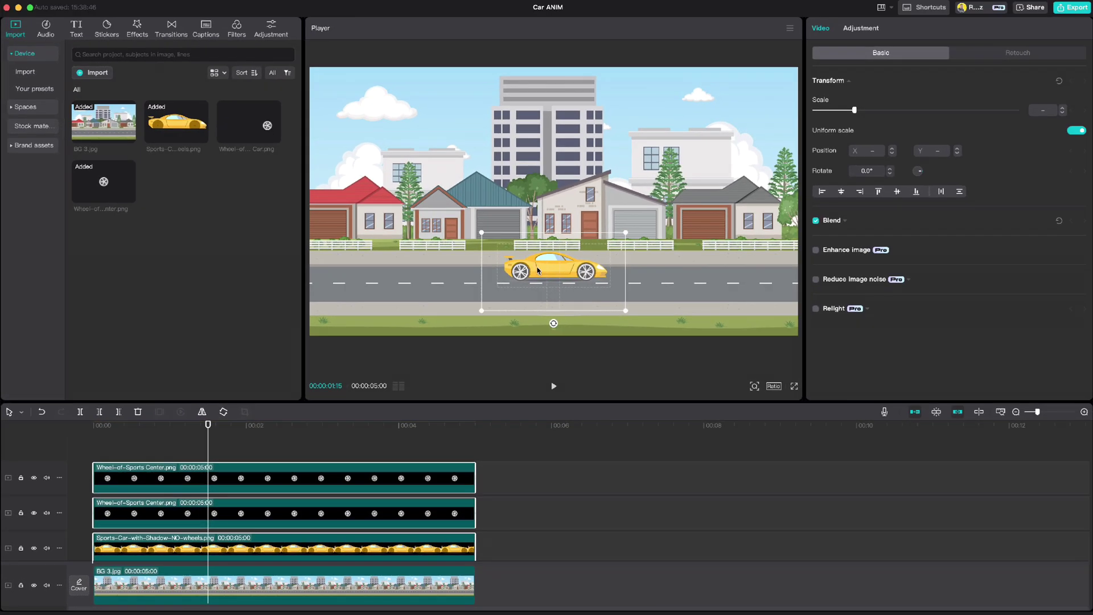
left_click_drag(538, 271, 683, 271)
- Keyframe both wheels and the car at 1:15, spinning the second wheel past 1000°
left_click(256, 473)
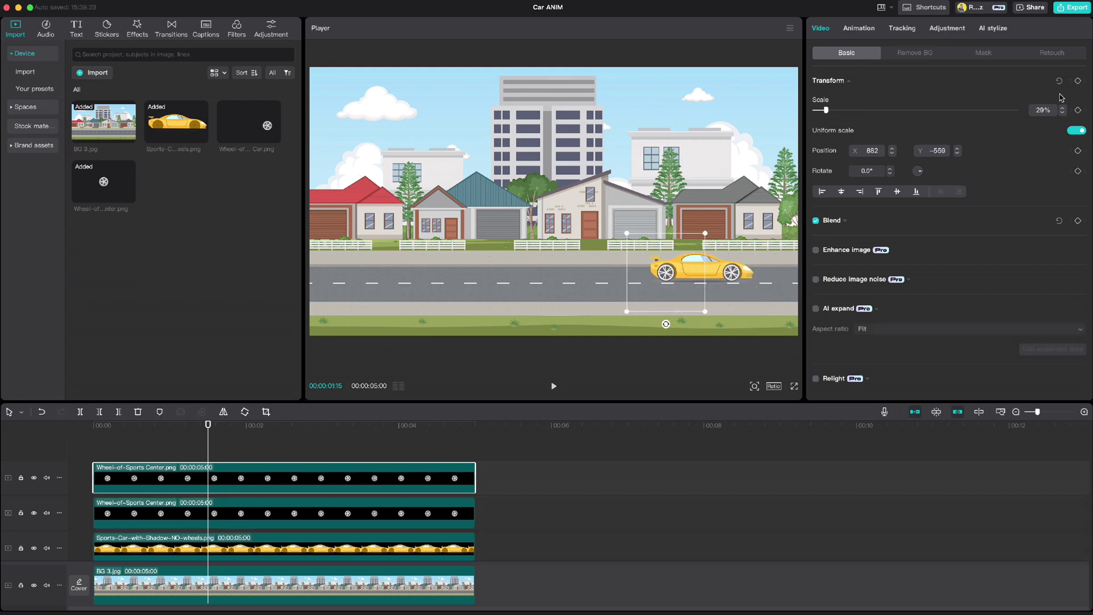
left_click(257, 506)
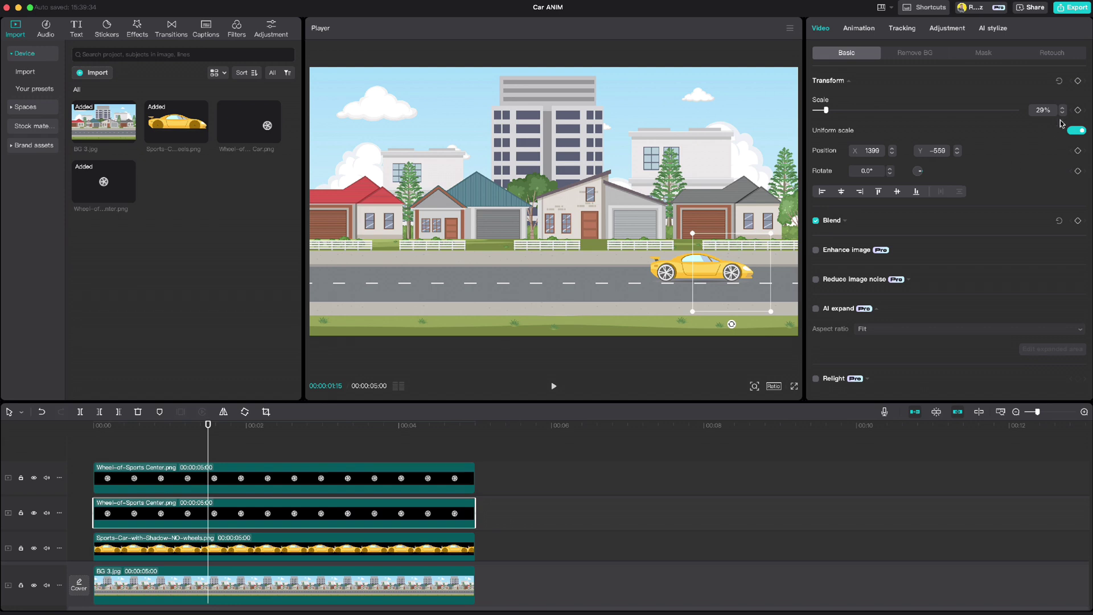
left_click(224, 541)
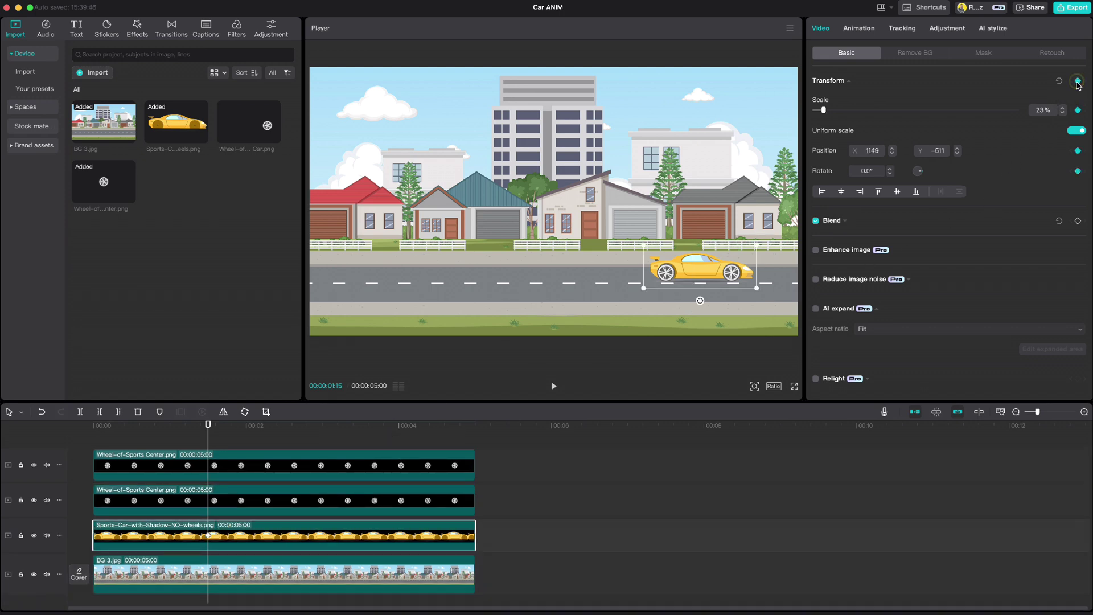
left_click(288, 507)
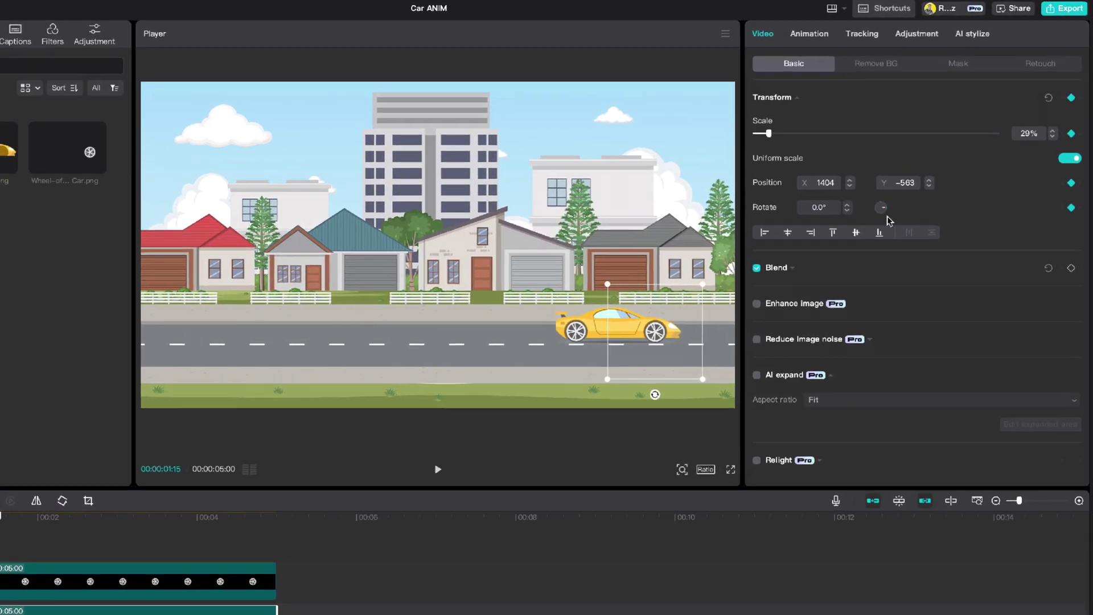
left_click_drag(886, 208, 880, 216)
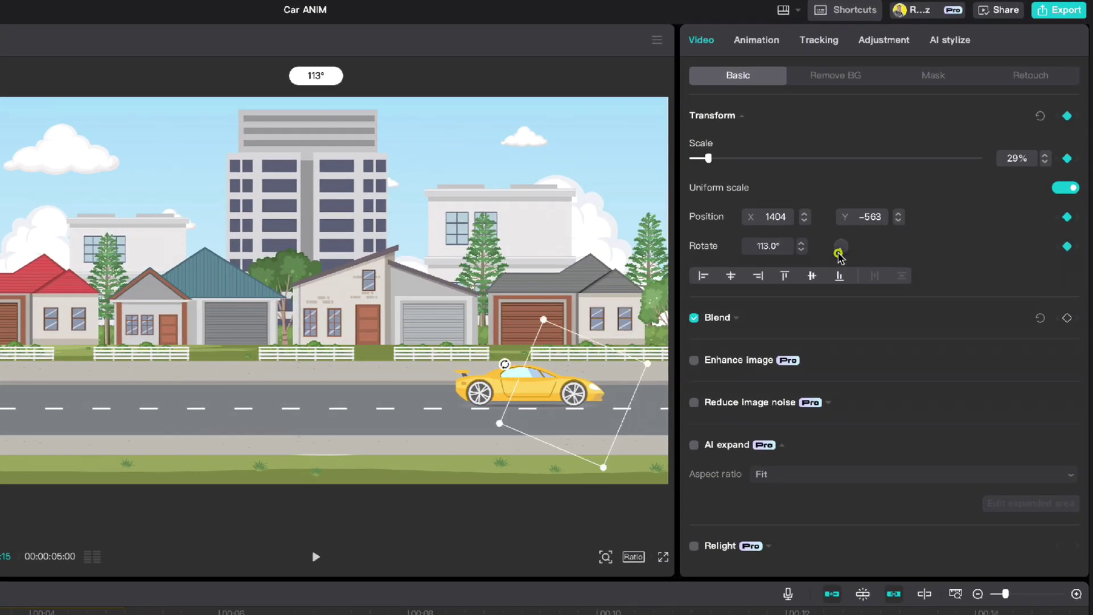
mouse_move(838, 255)
left_mouse_down()
mouse_move(842, 234)
mouse_move(822, 251)
mouse_move(840, 259)
mouse_move(851, 251)
mouse_move(844, 239)
mouse_move(851, 246)
left_mouse_up()
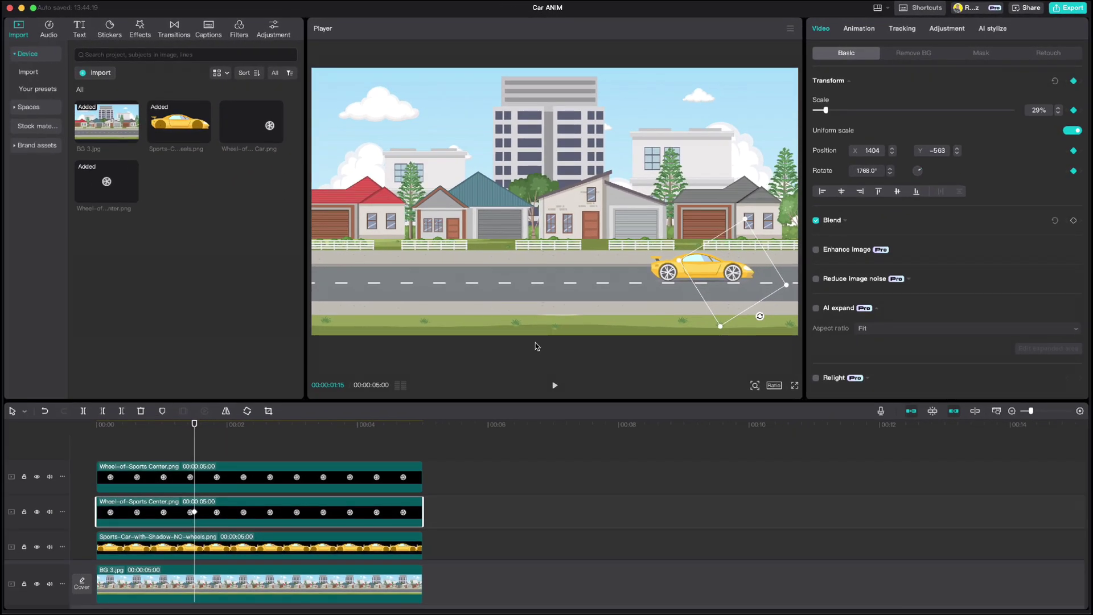
- Set the top wheel's Rotate value to 1768°
left_click(270, 483)
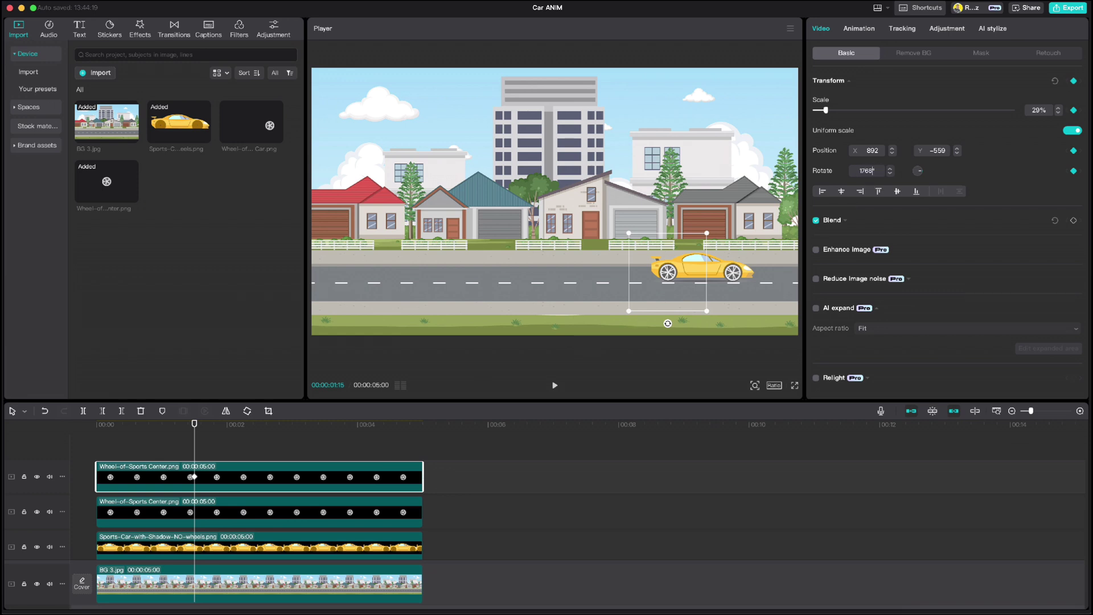
left_click(869, 171)
type("1768")
key("Return")
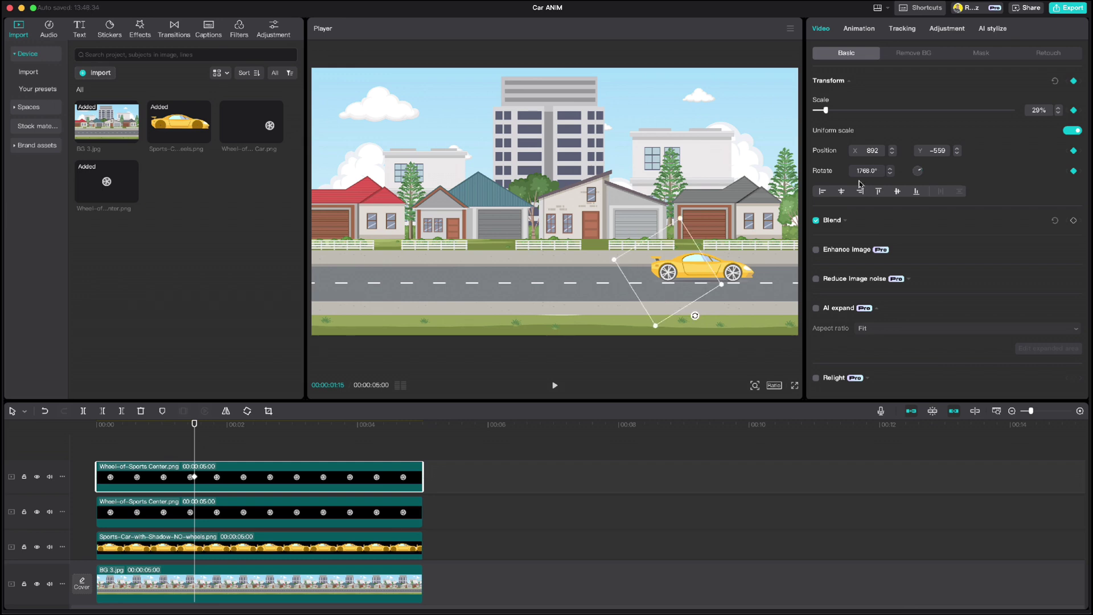
- At the clip start, move the car and both wheels to the left edge
left_click_drag(265, 453, 321, 550)
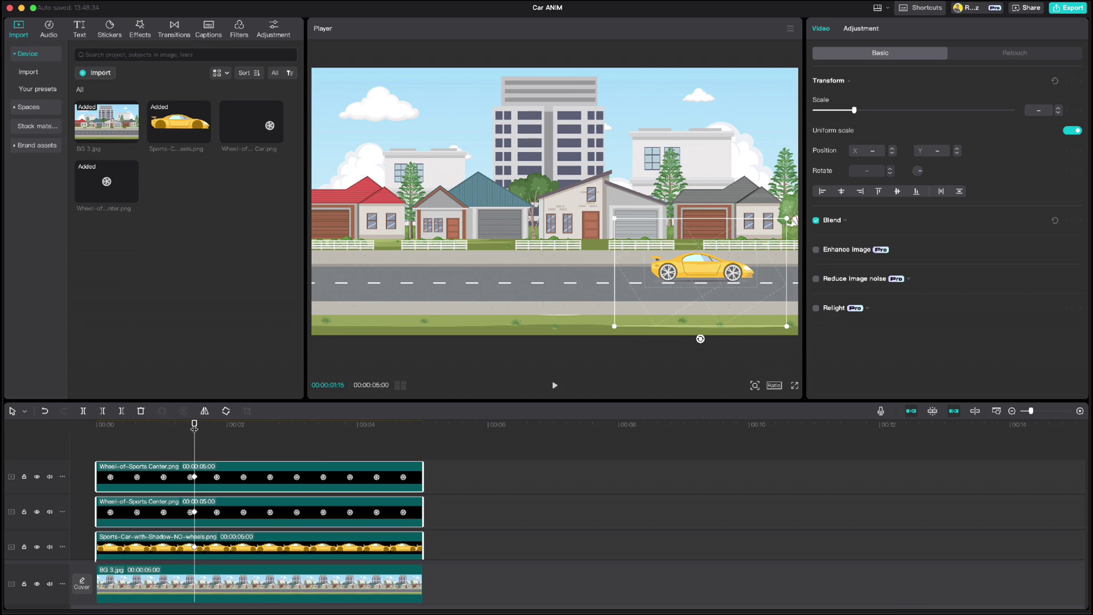
left_click_drag(194, 425, 91, 427)
left_click_drag(750, 277, 306, 275)
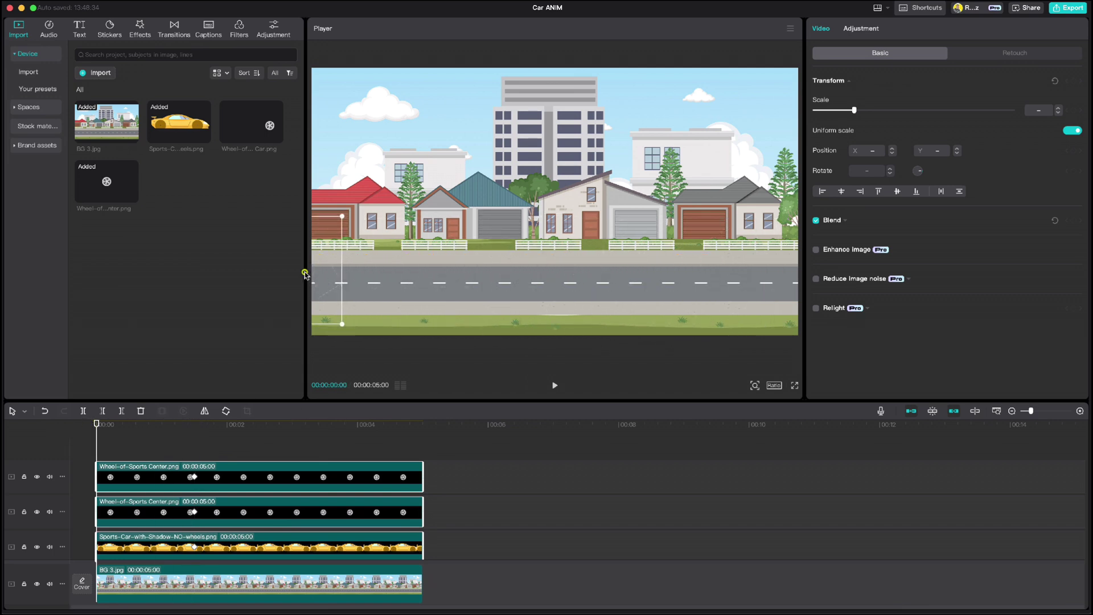
- Set the wheels' rotation to 0° on the opening frame
left_click(135, 480)
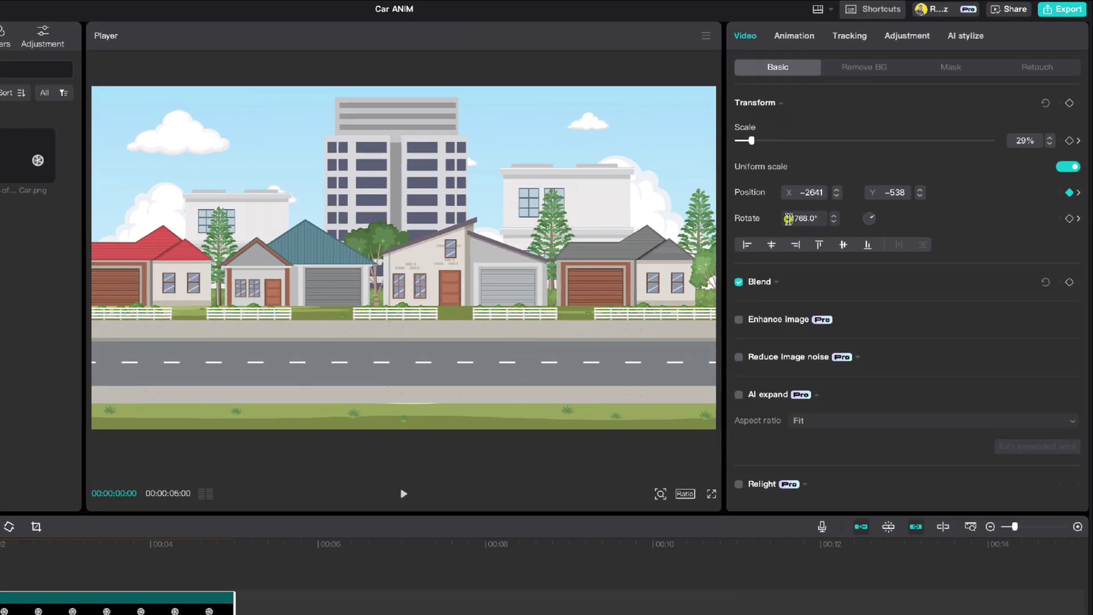
left_click(788, 219)
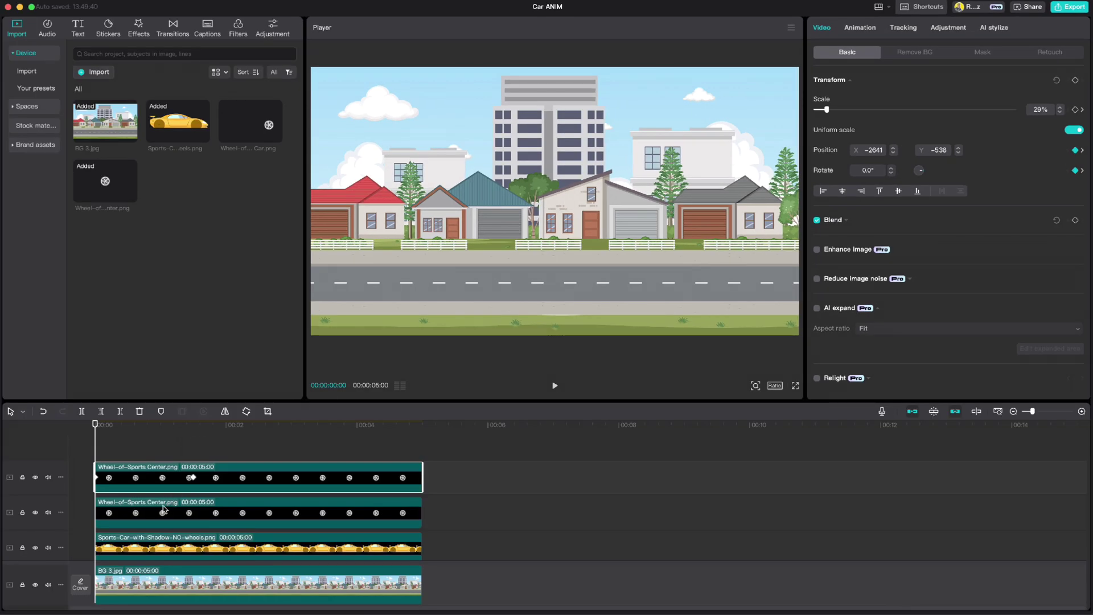
left_click(162, 509)
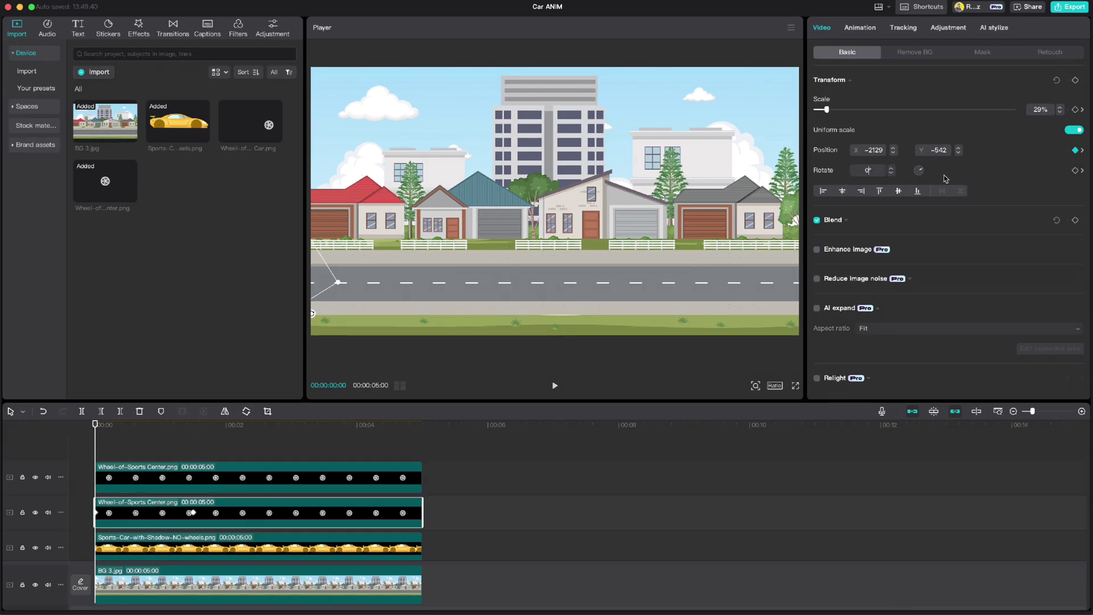
left_click_drag(945, 179, 946, 175)
- Play the car's drive-in twice from the start, then select the top wheel at about 1s
left_click(124, 451)
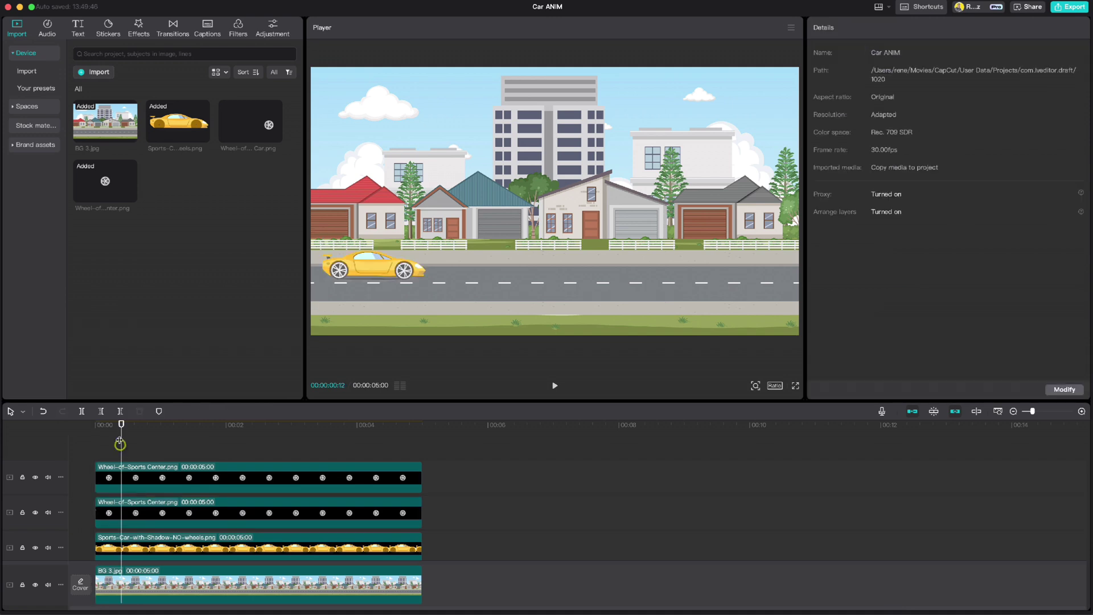
left_click_drag(123, 428, 89, 428)
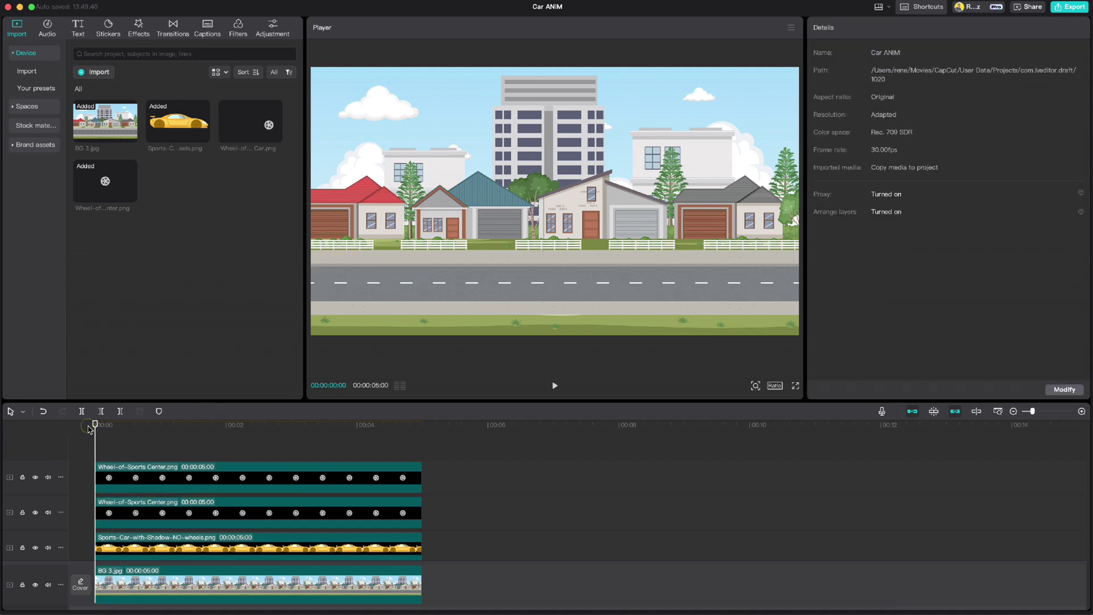
key("space")
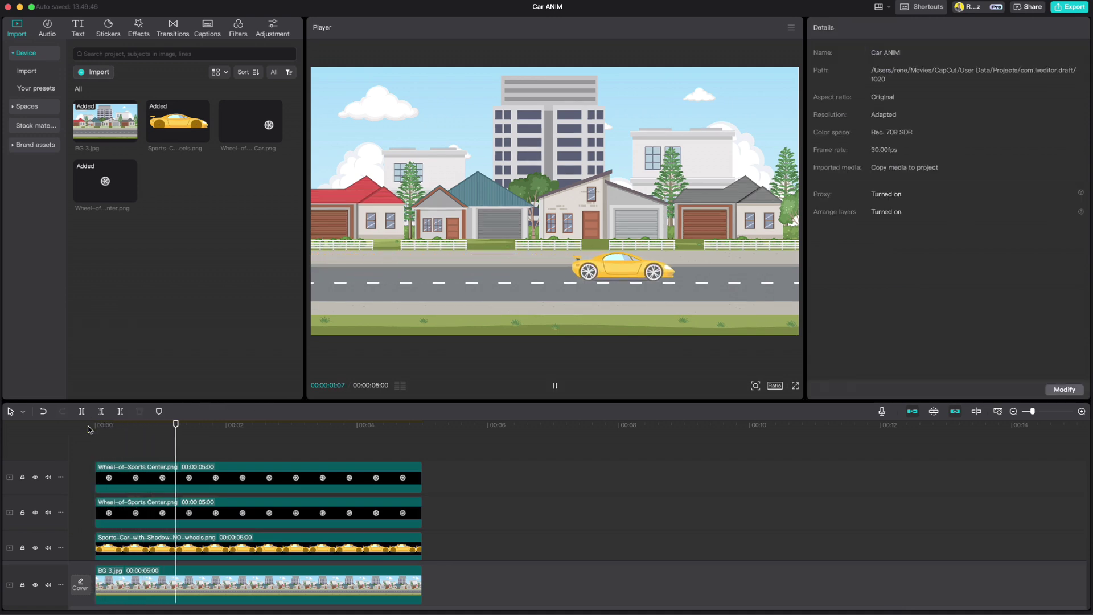
key("space")
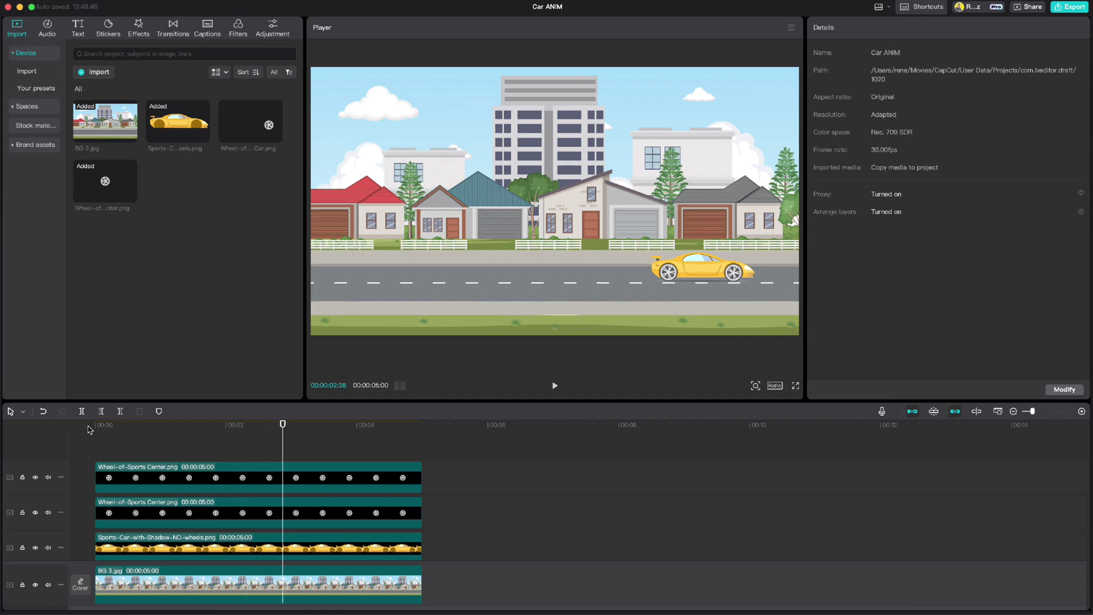
left_click_drag(282, 426, 91, 435)
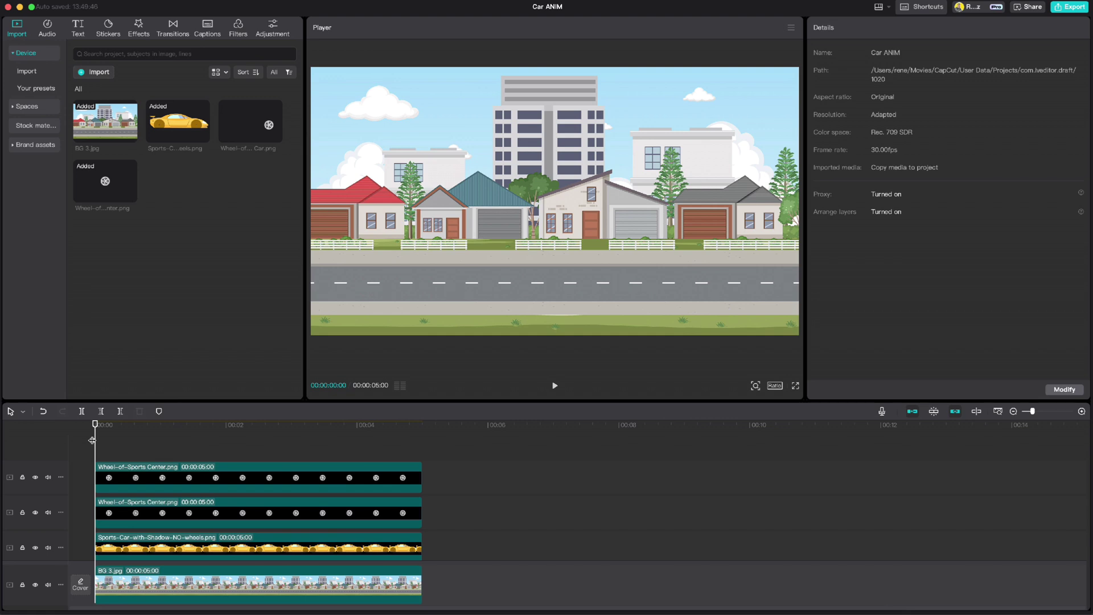
key("space")
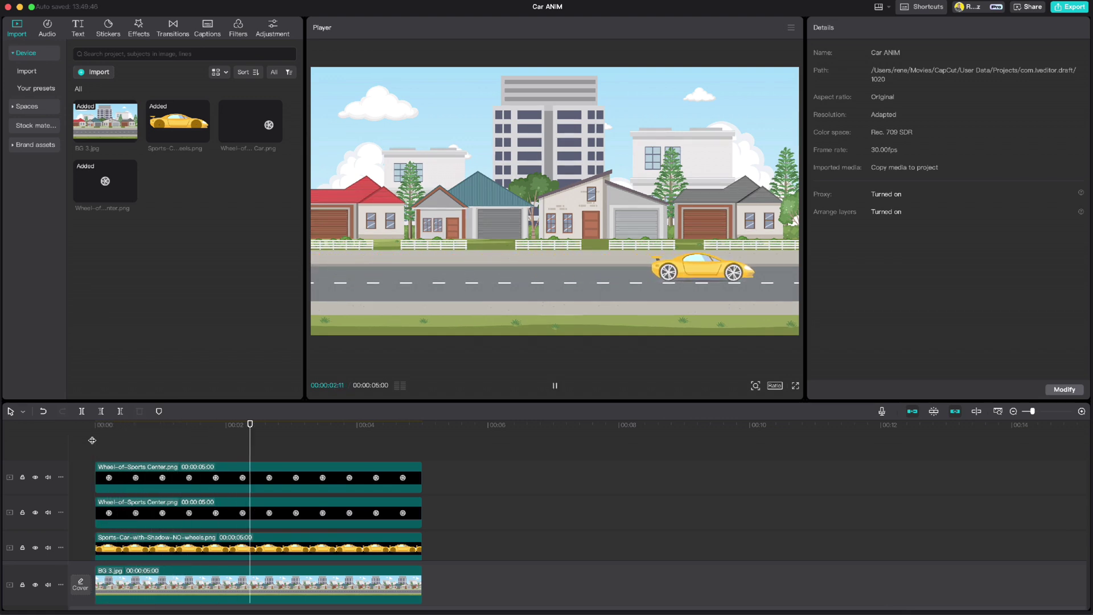
key("space")
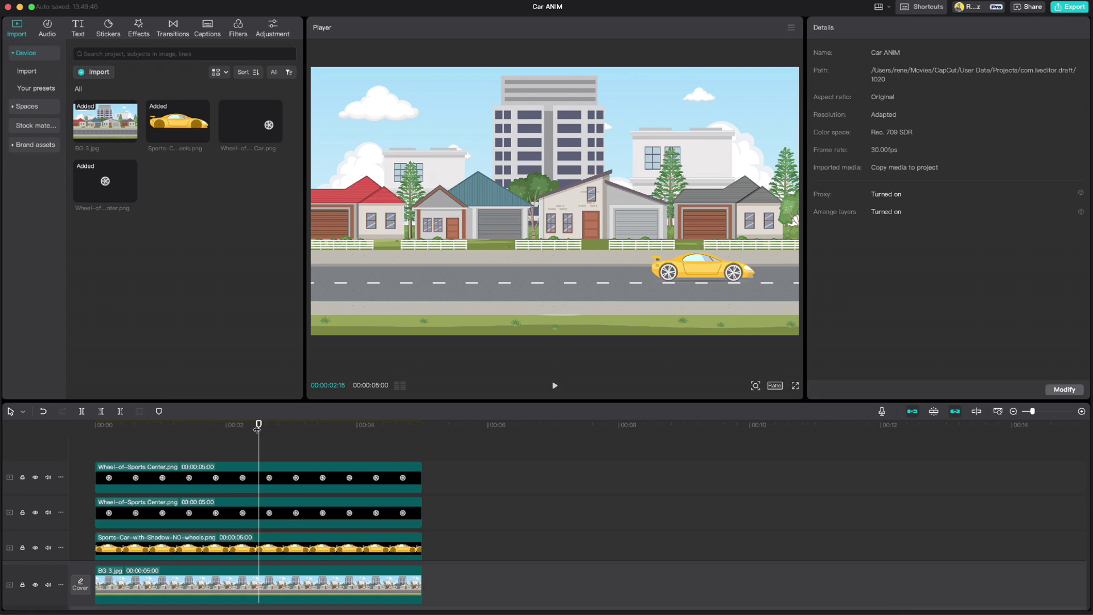
left_click_drag(214, 426, 163, 434)
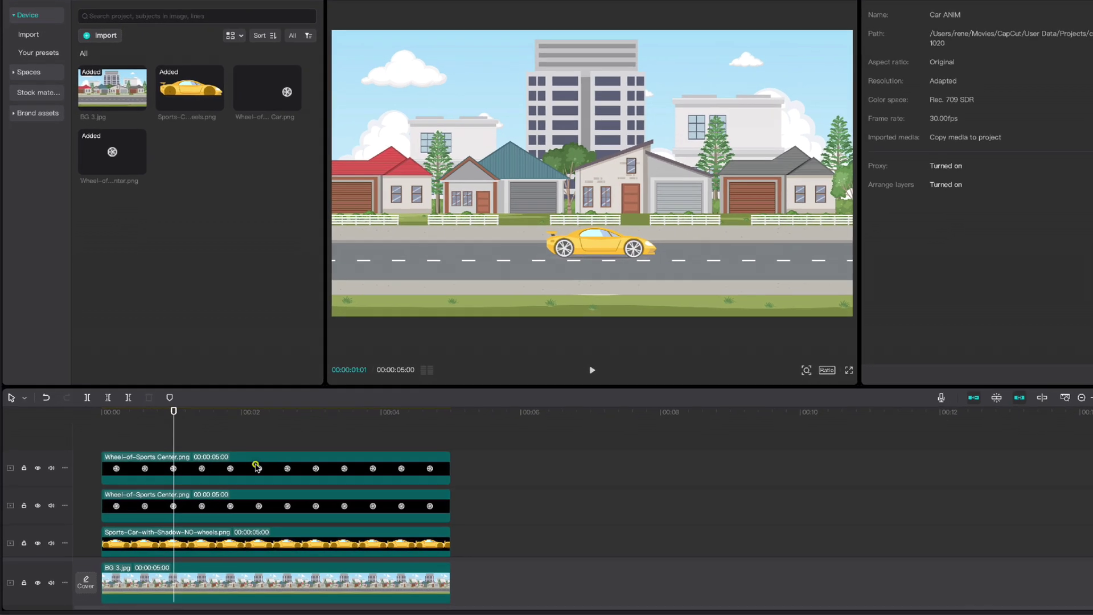
left_click(242, 478)
- Show the top wheel's keyframe lanes and set its Rotate keyframe curve to Cubic Out
right_click(242, 477)
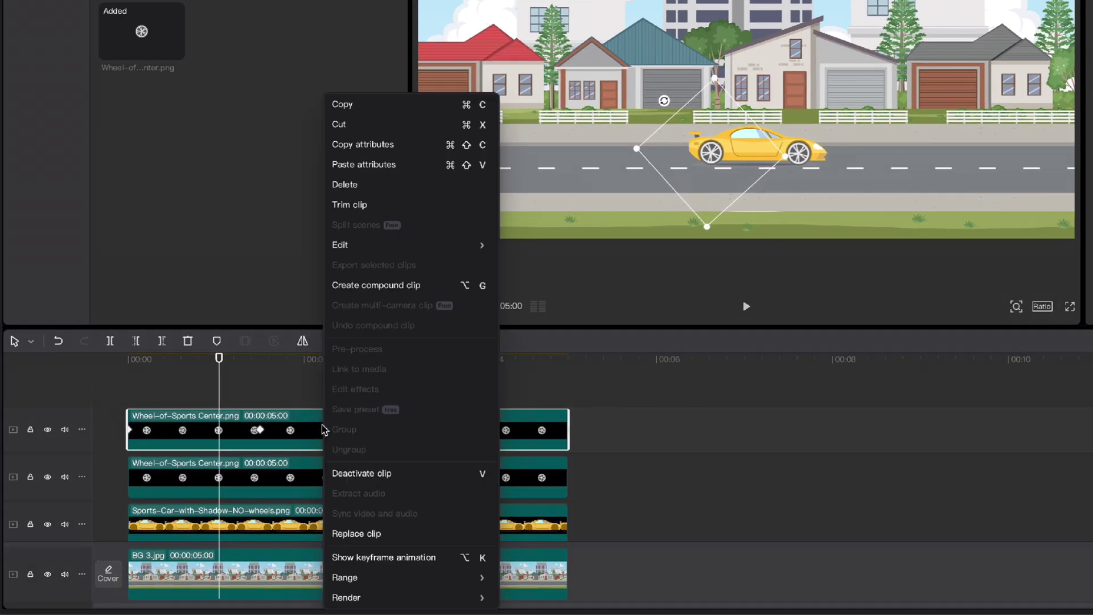
left_click(348, 557)
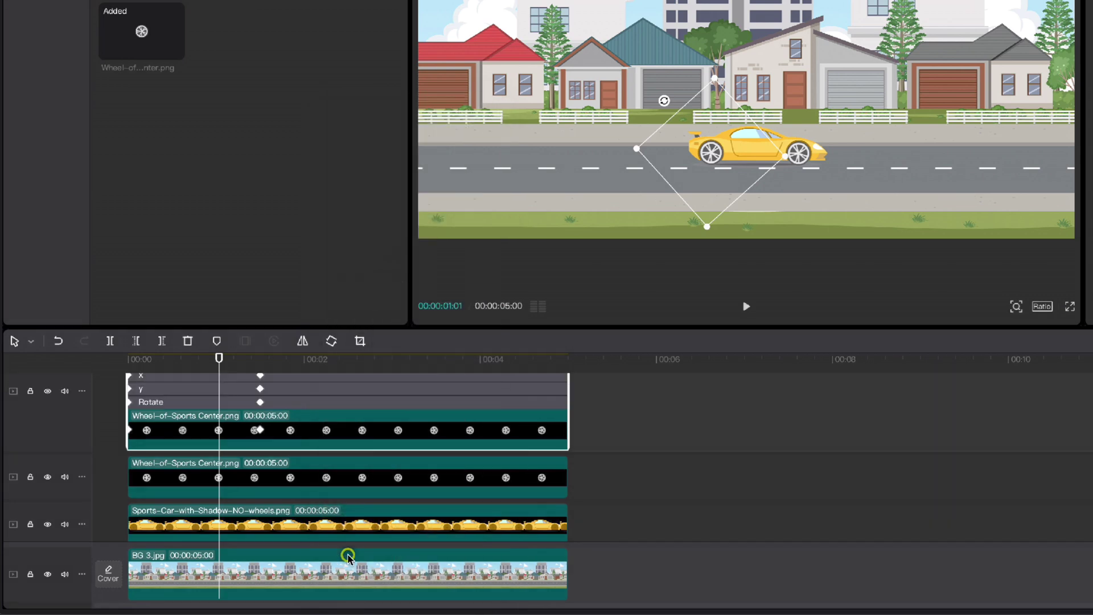
scroll(330, 435, "up", 2)
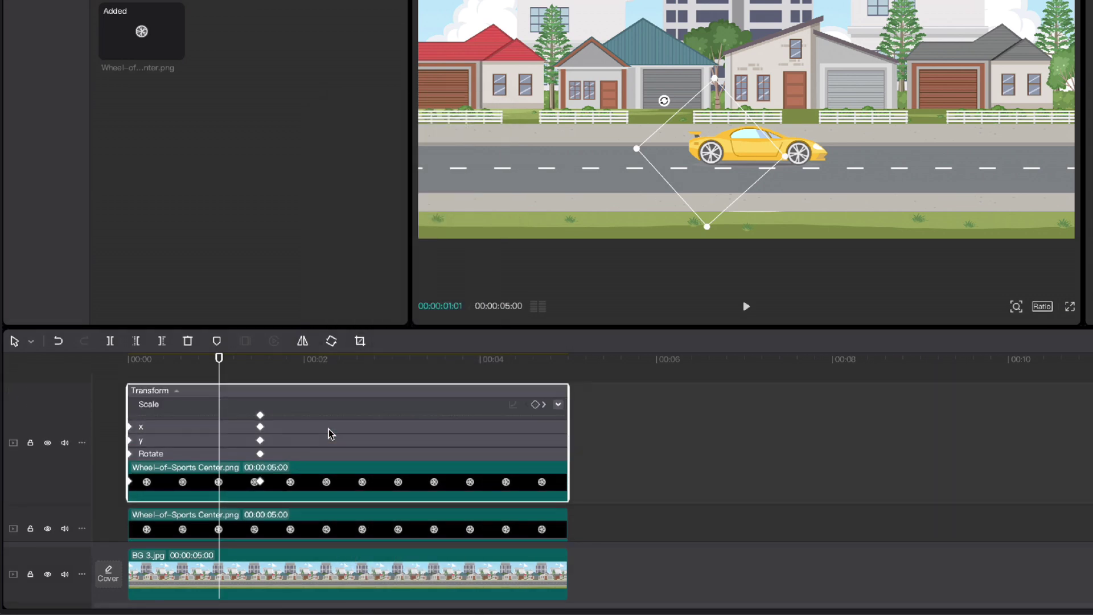
left_click(290, 456)
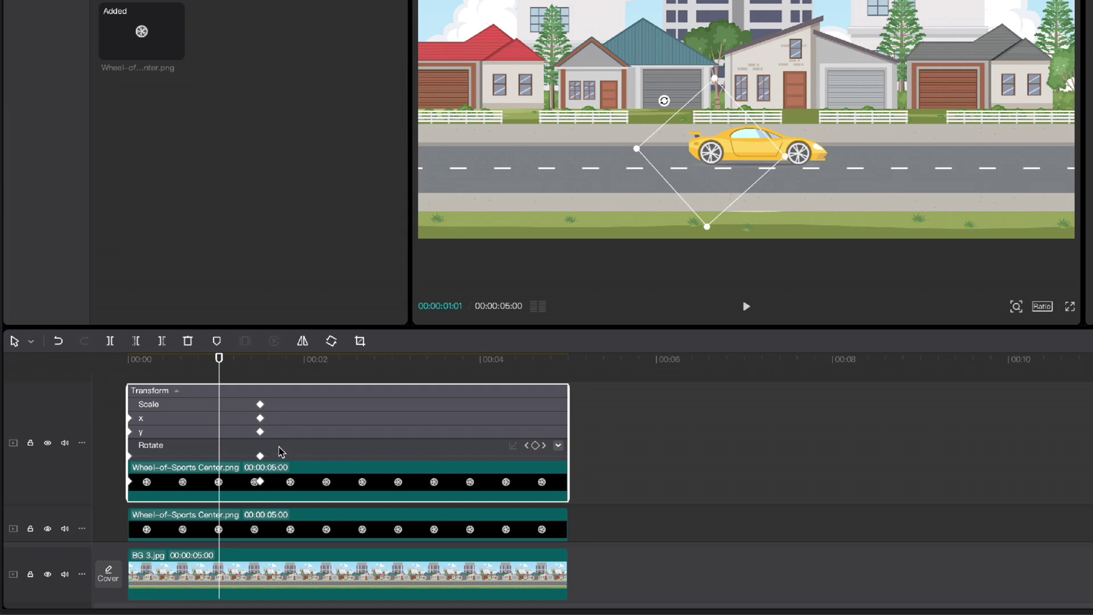
left_click(279, 448)
left_click(260, 419)
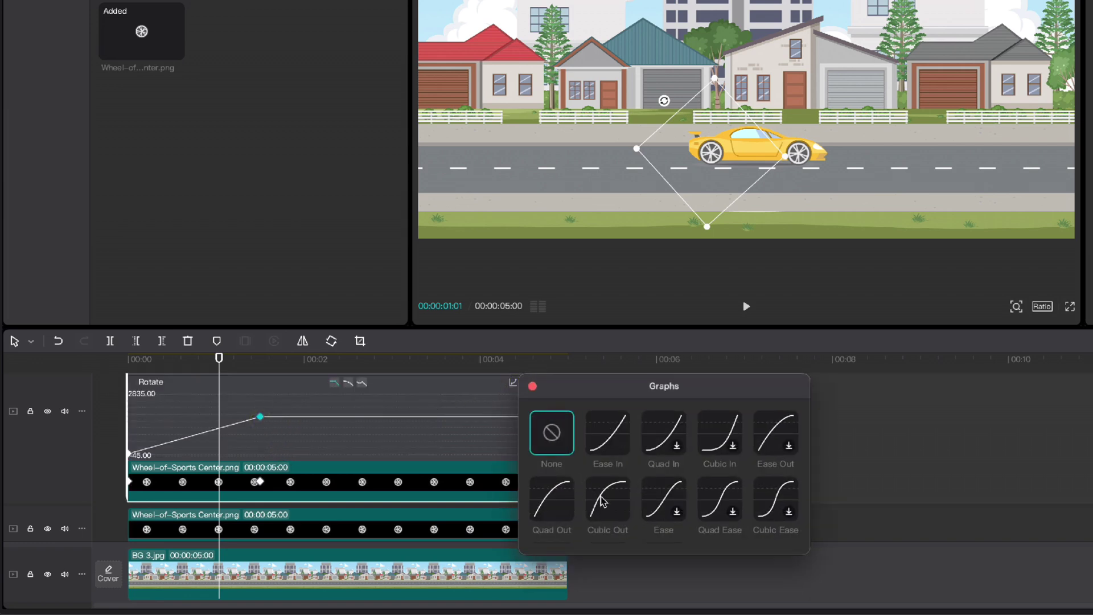
left_click(603, 501)
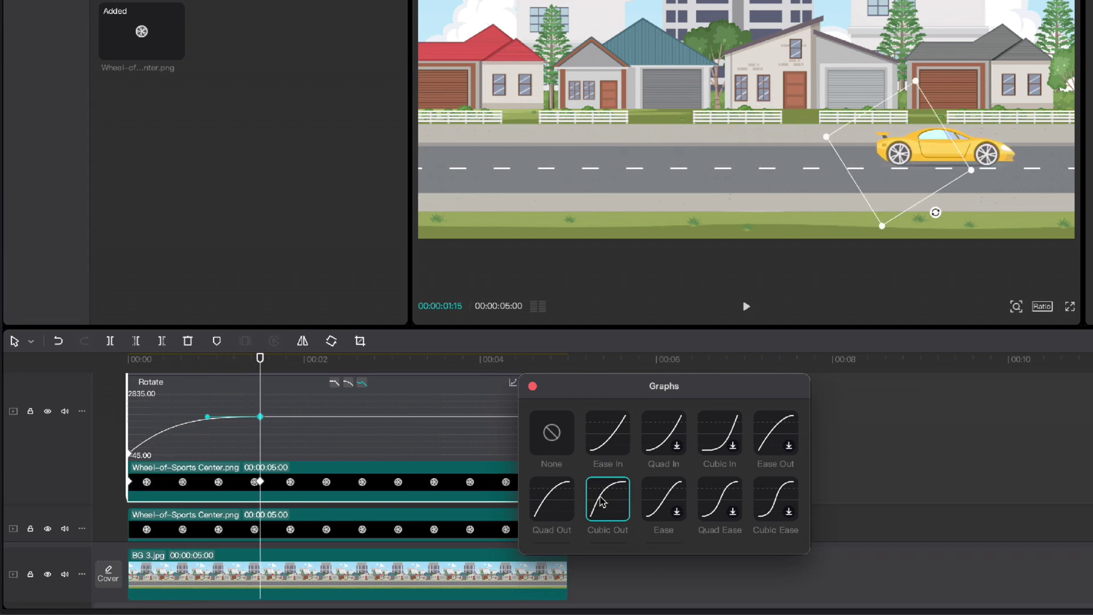
left_click(533, 387)
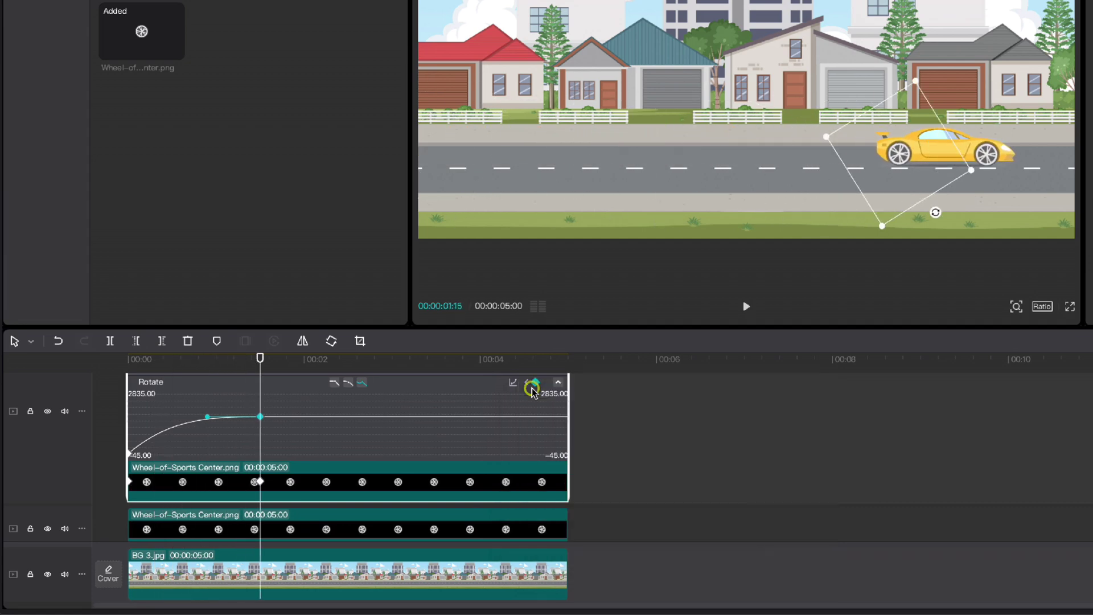
- Hide the top wheel's keyframes, then set the second wheel's Rotate curve to Cubic Out
right_click(408, 434)
left_click(426, 558)
left_click(359, 482)
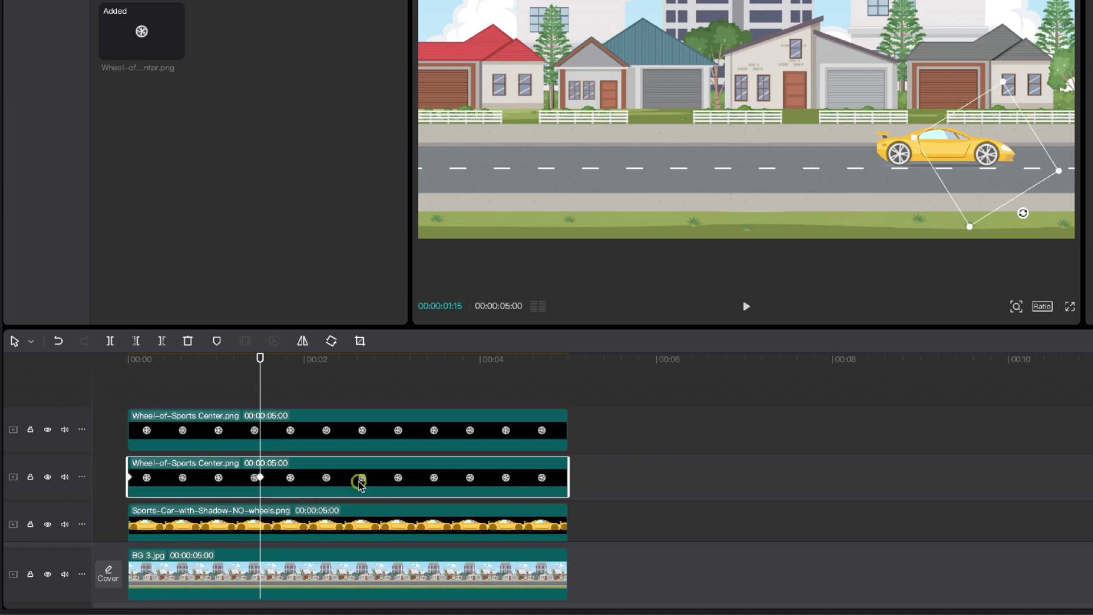
right_click(360, 482)
left_click(377, 559)
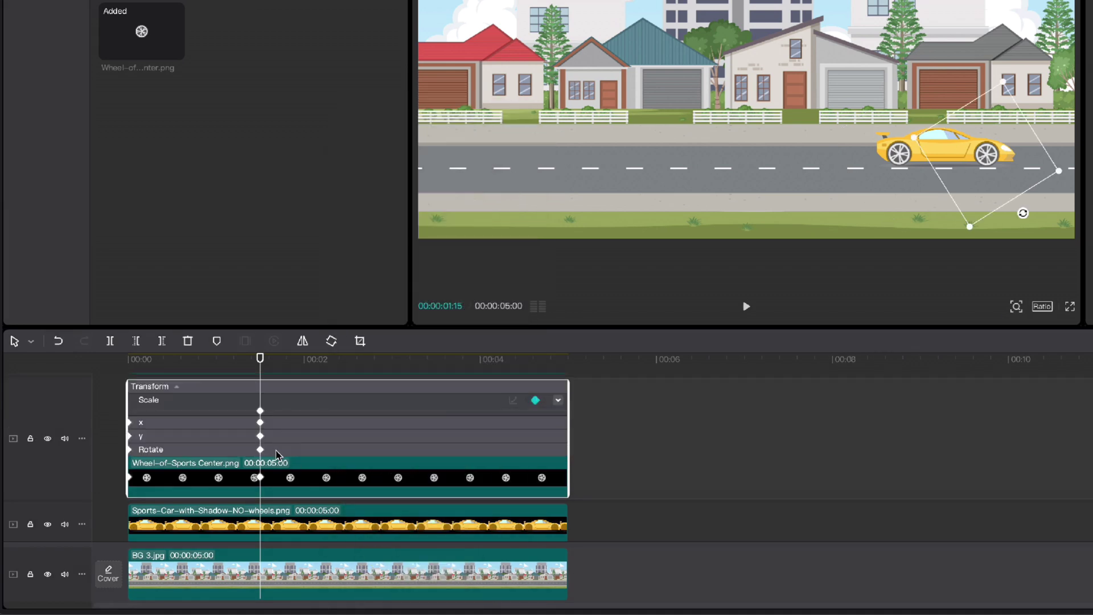
left_click(275, 450)
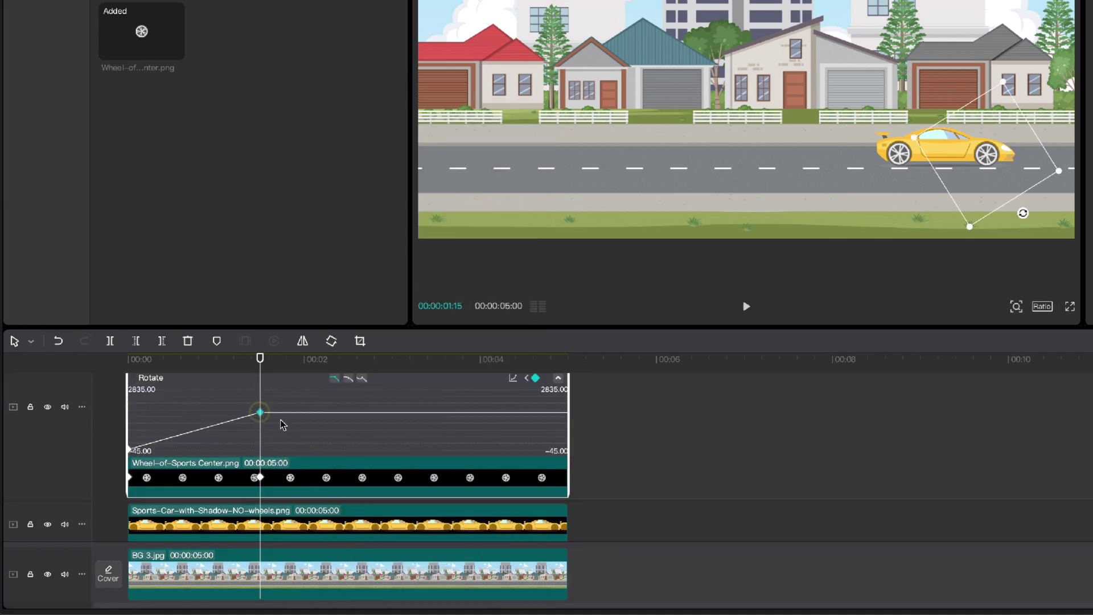
left_click(512, 379)
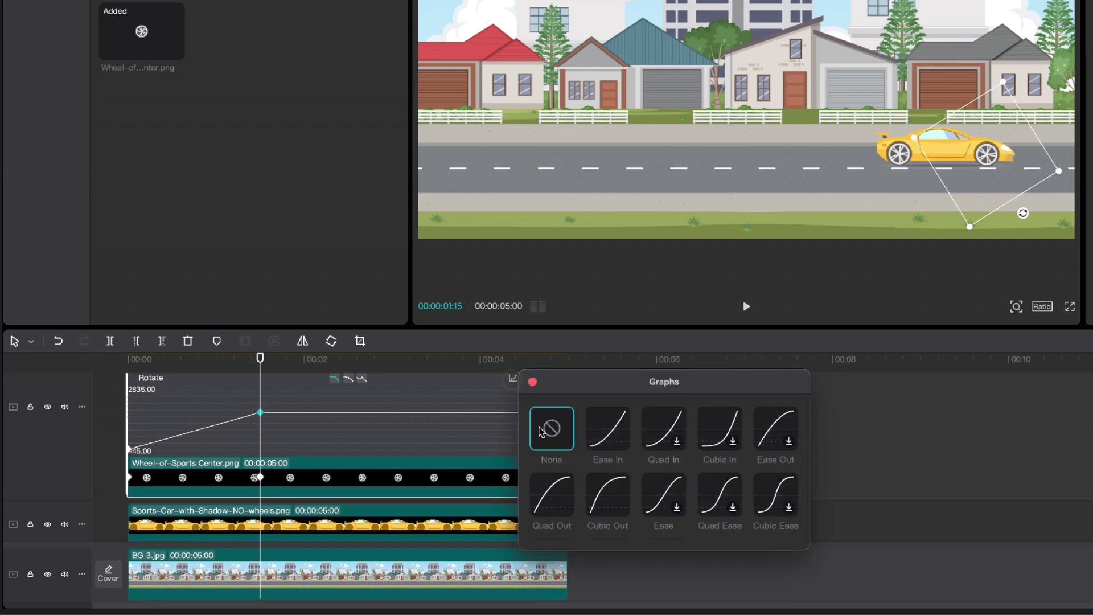
left_click(609, 489)
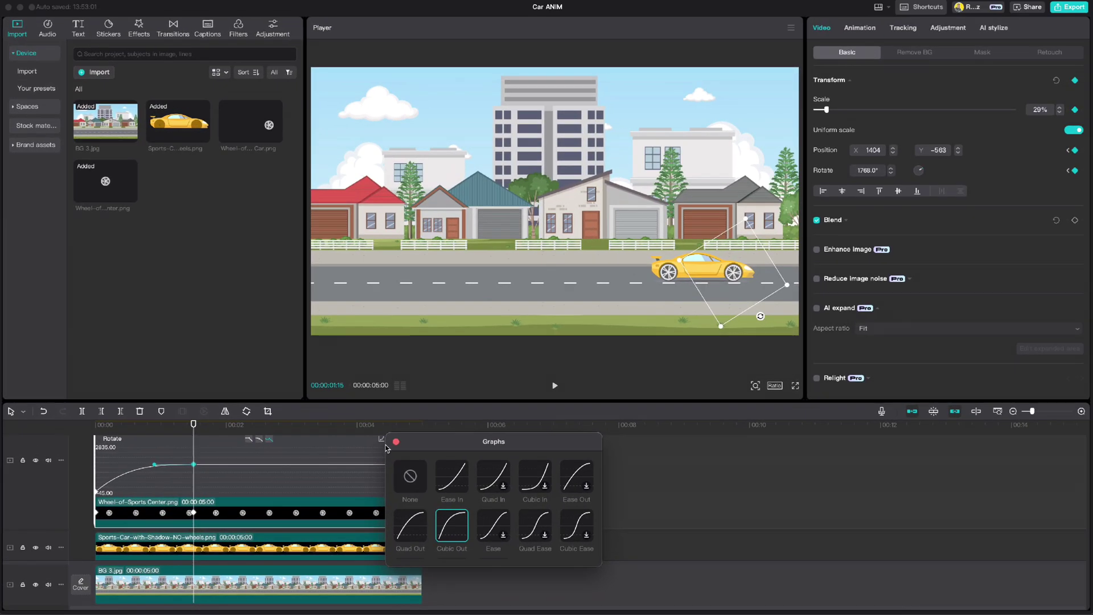
left_click(532, 381)
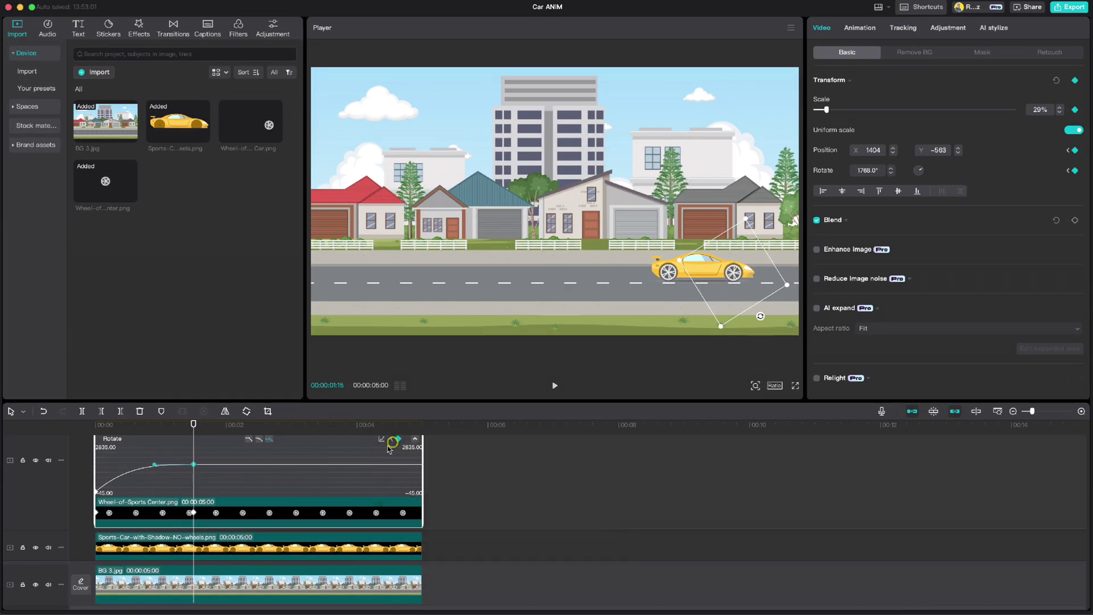
right_click(276, 479)
- Show the Sports-Car clip's keyframe lanes and set its y position easing to Cubic Out
left_click(296, 571)
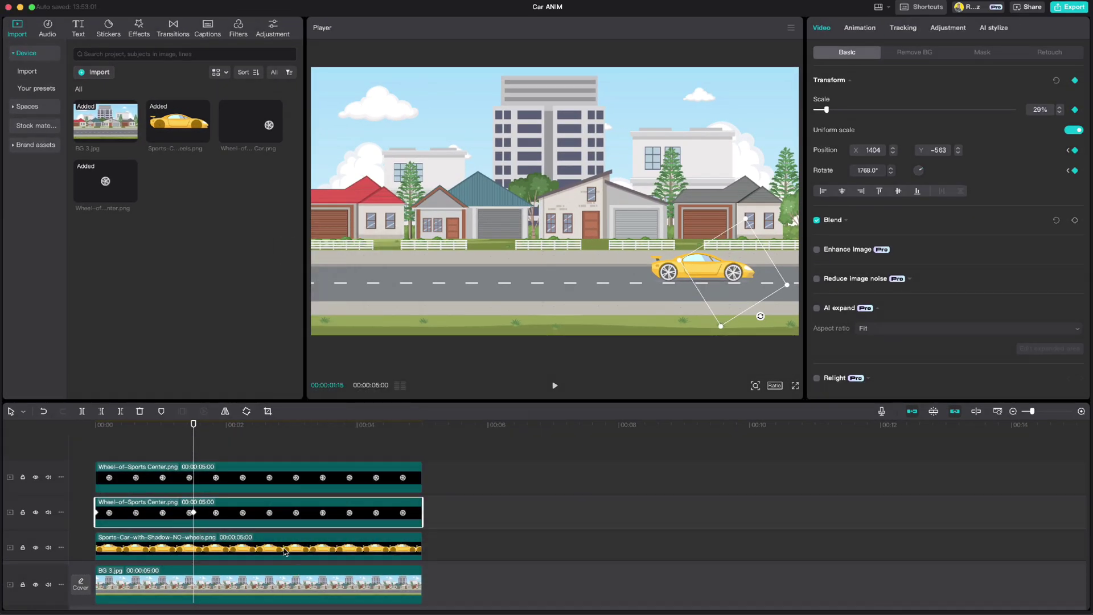
left_click(280, 549)
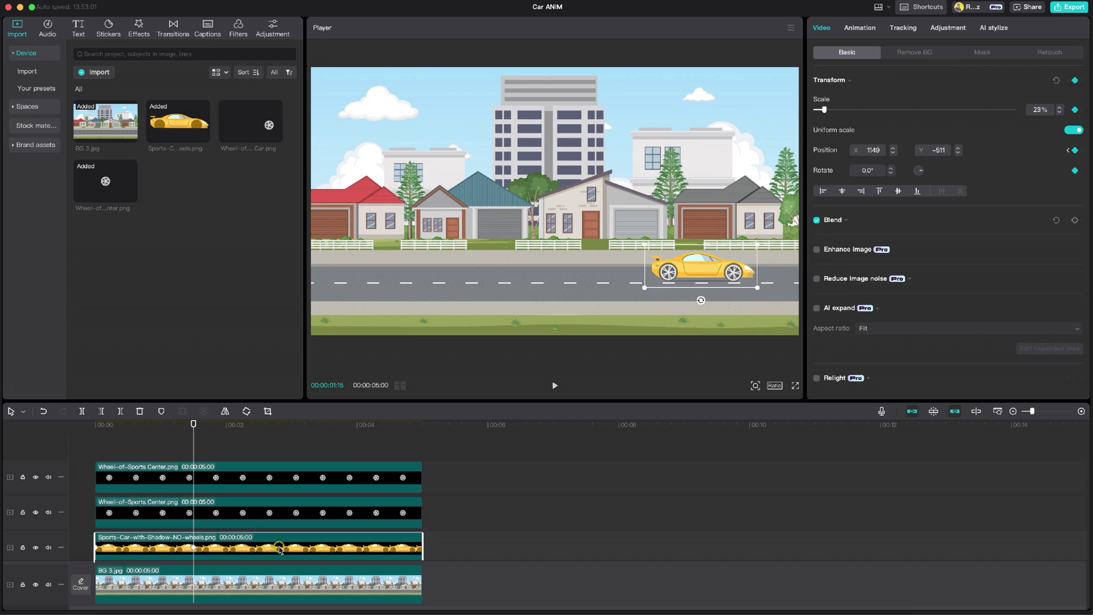
right_click(248, 543)
left_click(284, 569)
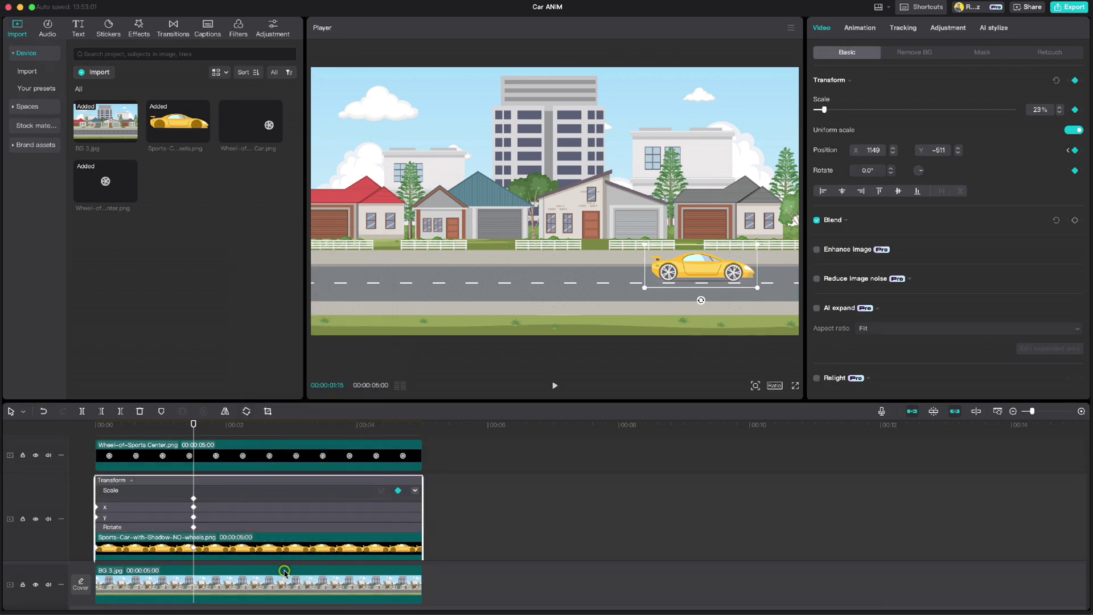
left_click(221, 515)
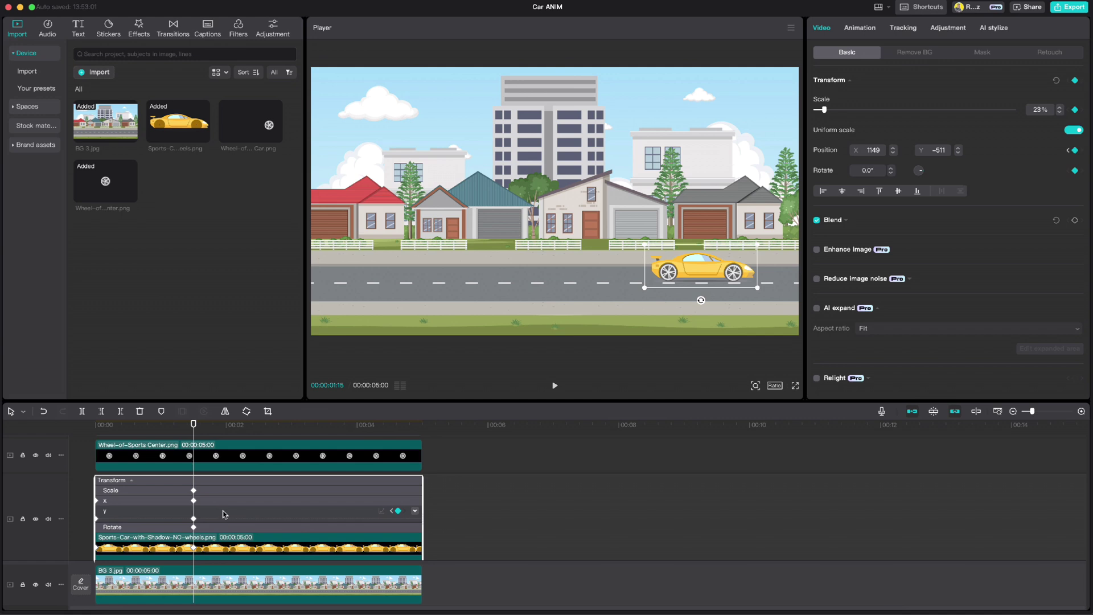
left_click(224, 513)
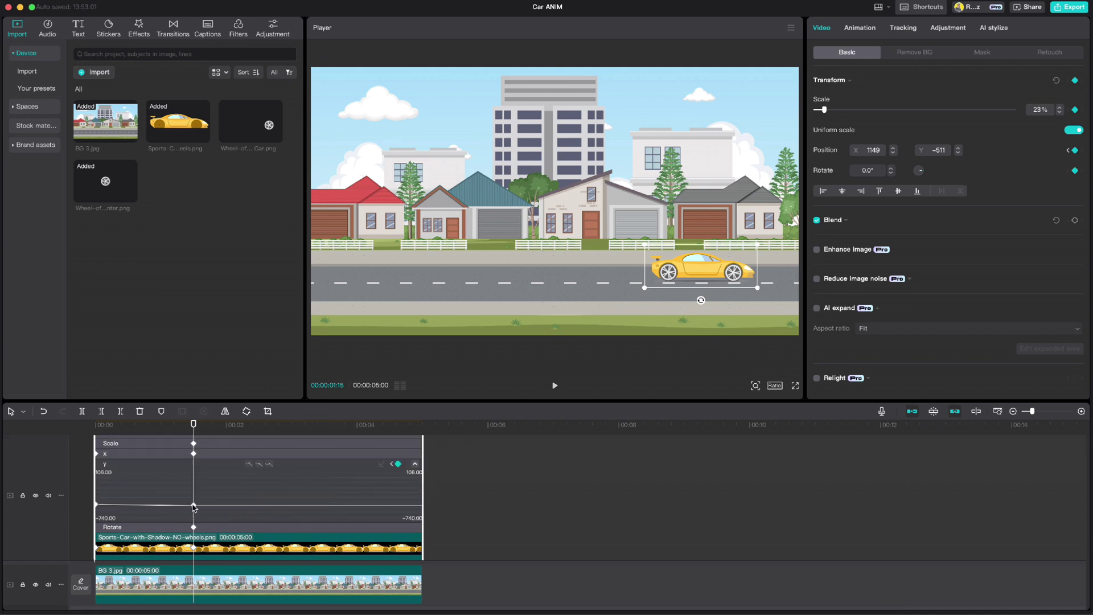
left_click(380, 465)
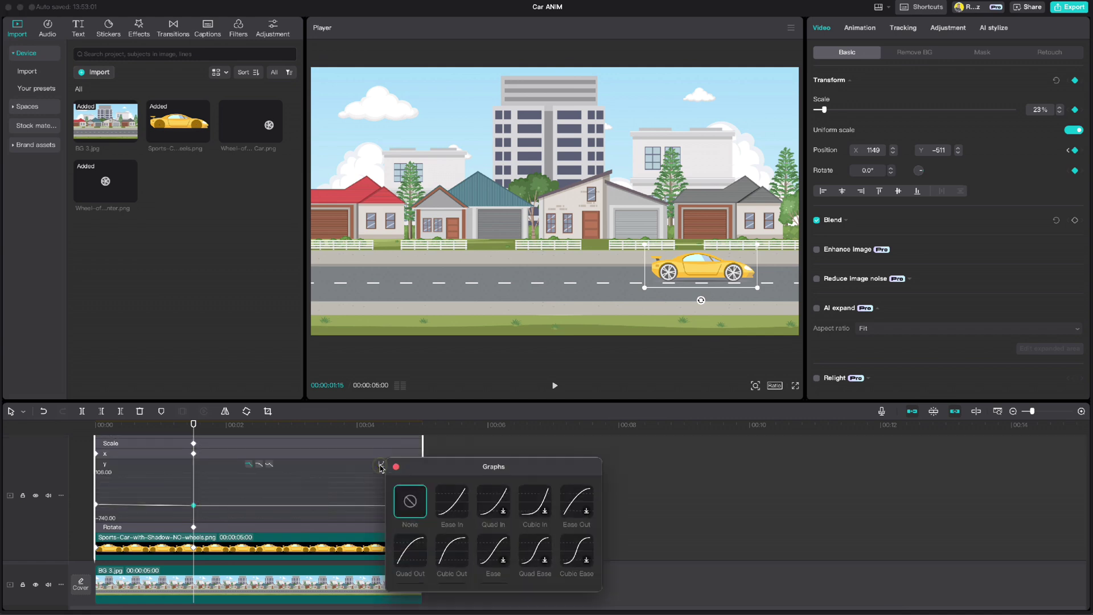
left_click(452, 555)
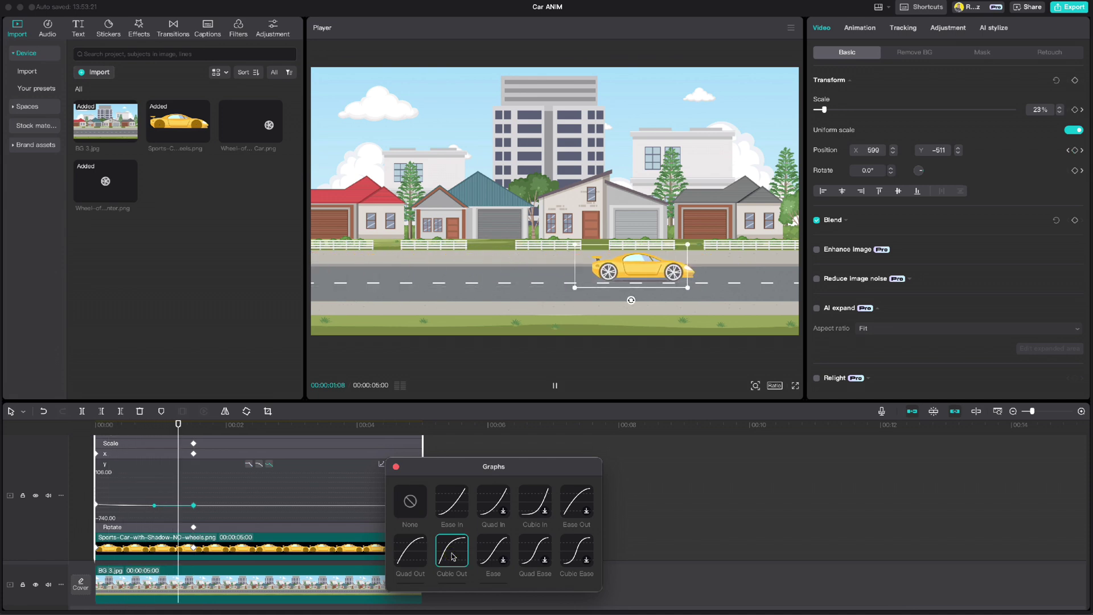
left_click(396, 467)
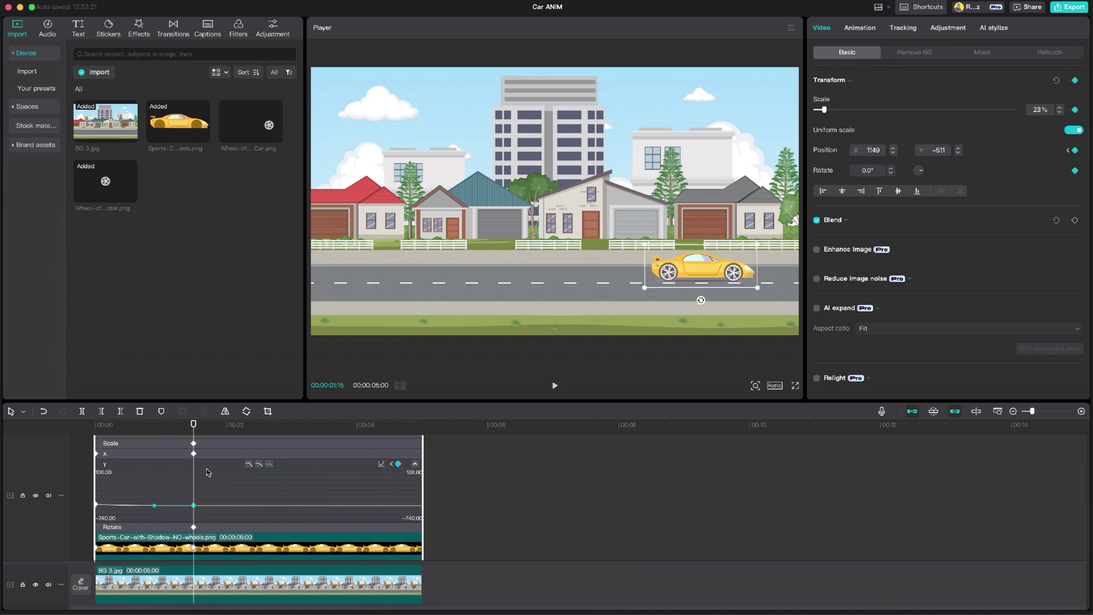
- Set the car's x position easing to Cubic Out as well
scroll(208, 469, "up", 3)
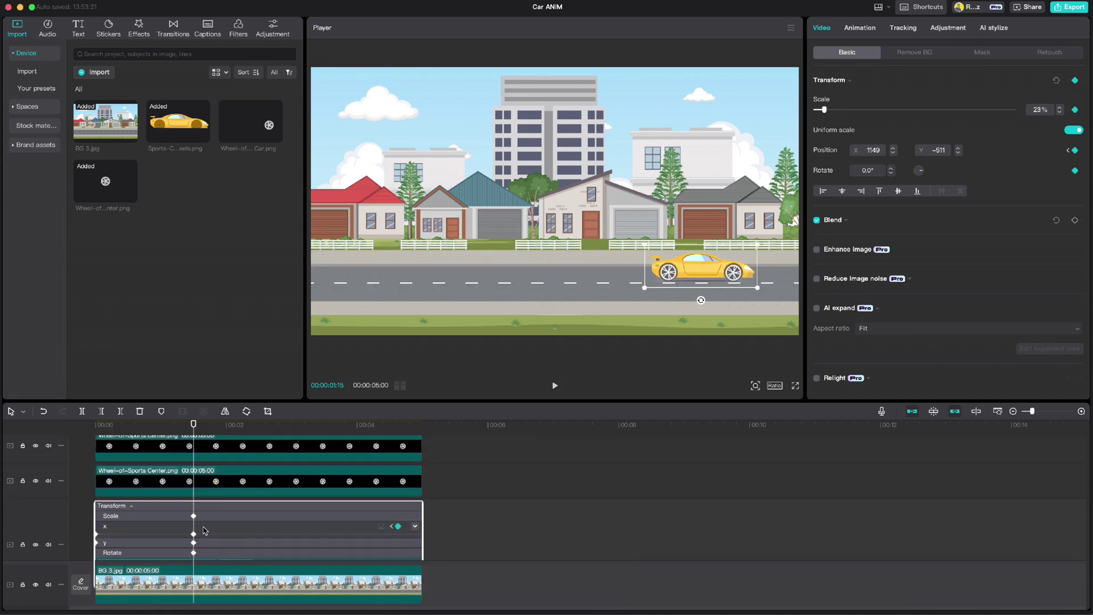
left_click(205, 531)
left_click(381, 479)
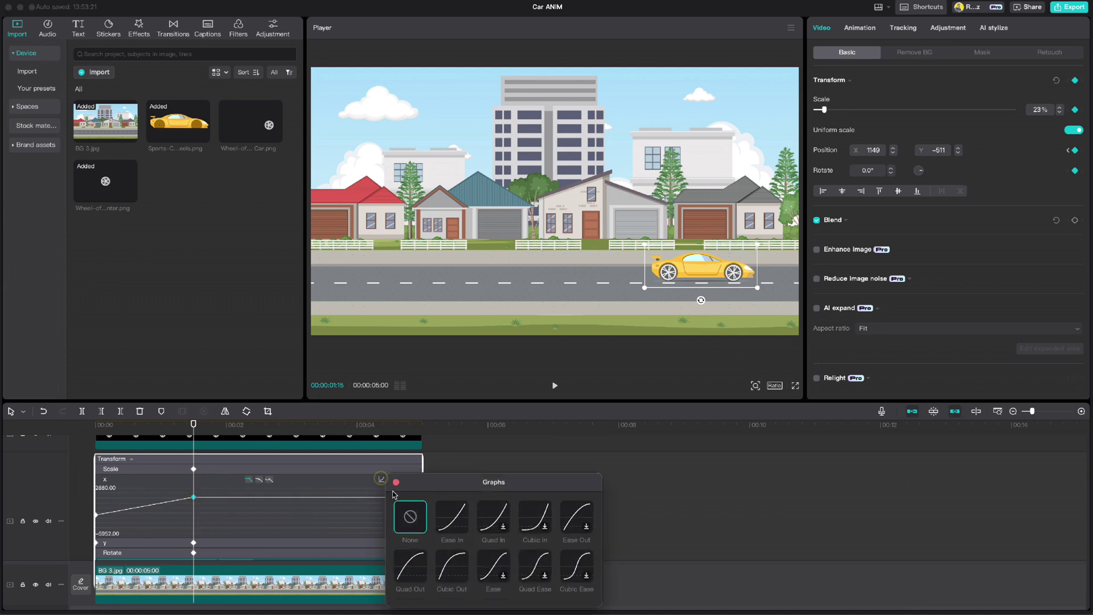
left_click(447, 567)
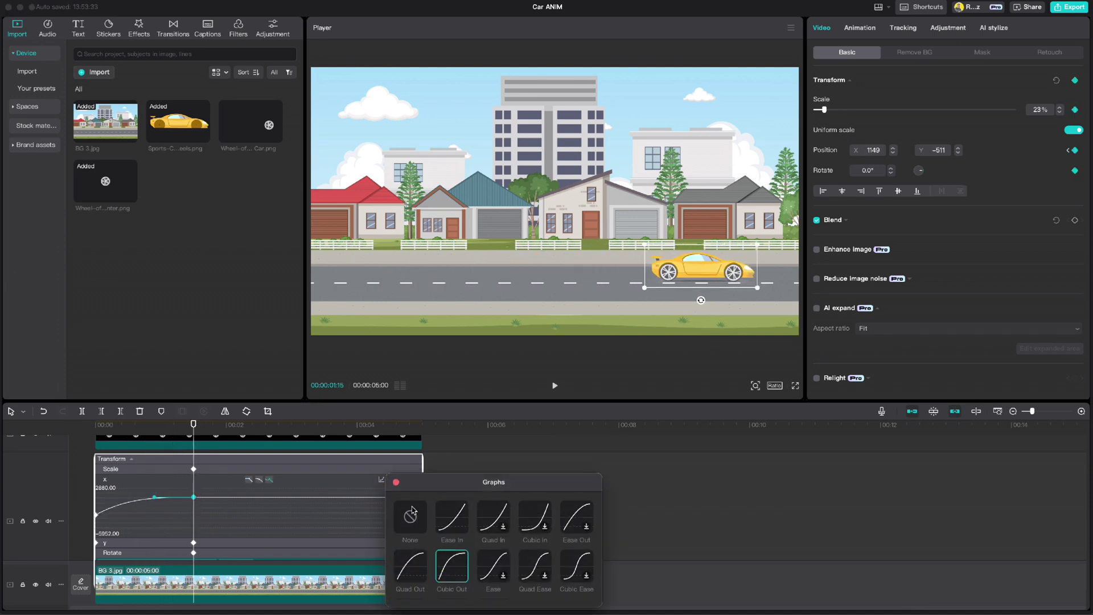
left_click(395, 483)
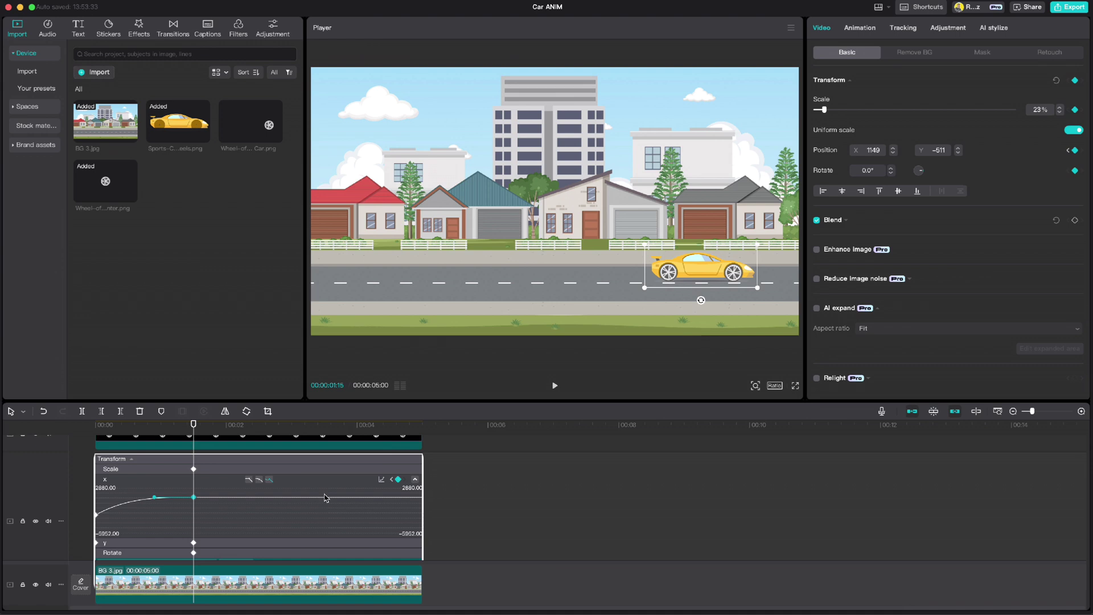
- Hide the car's curves and give the top wheel's y position Cubic Out easing
right_click(245, 522)
left_click(262, 572)
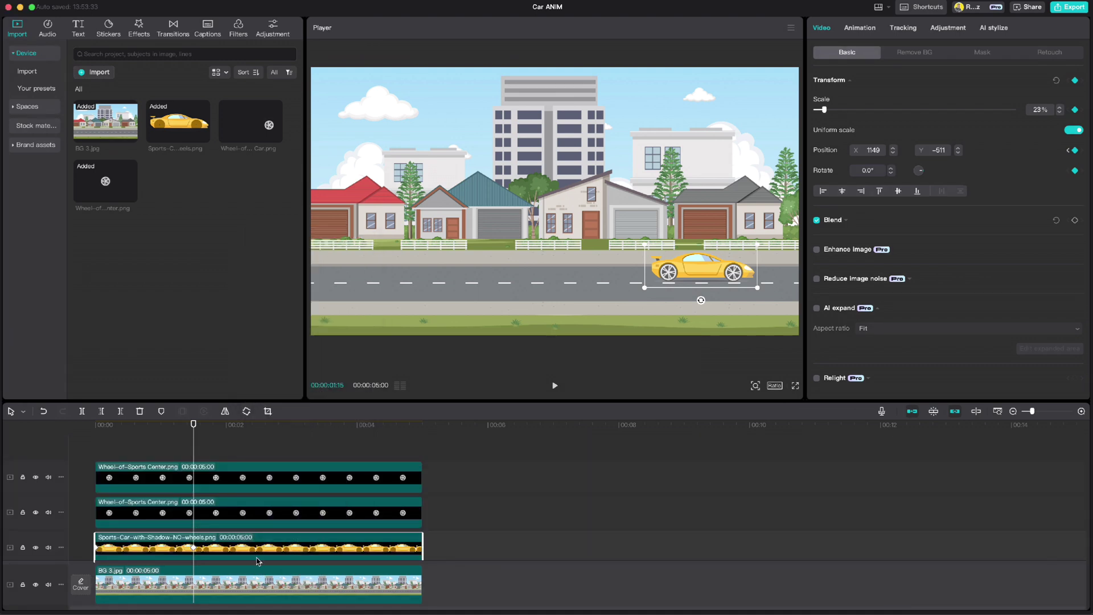
left_click(234, 484)
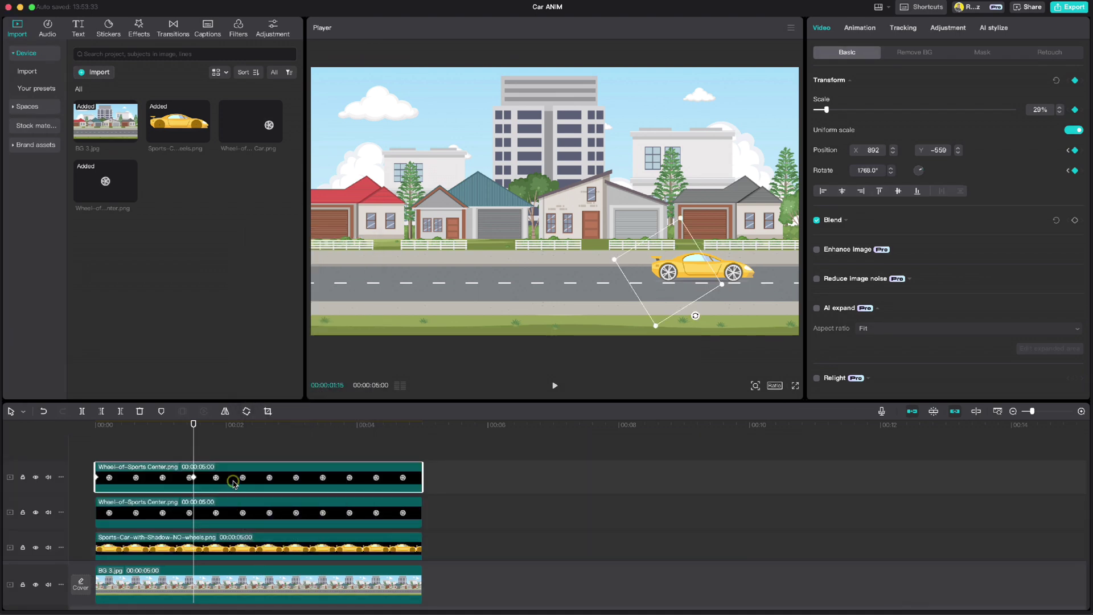
right_click(234, 484)
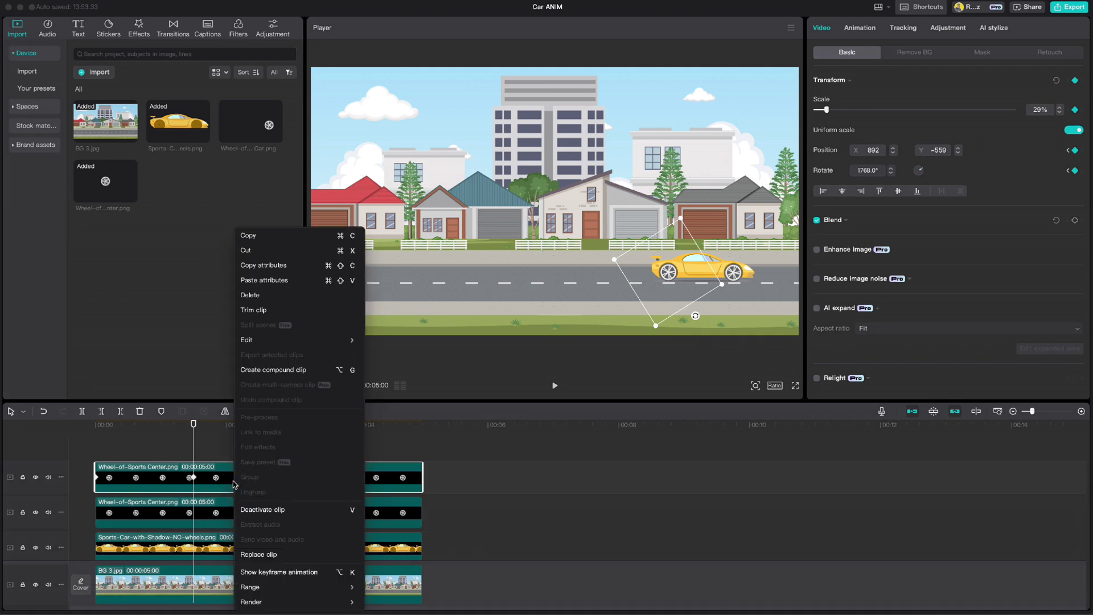
left_click(247, 572)
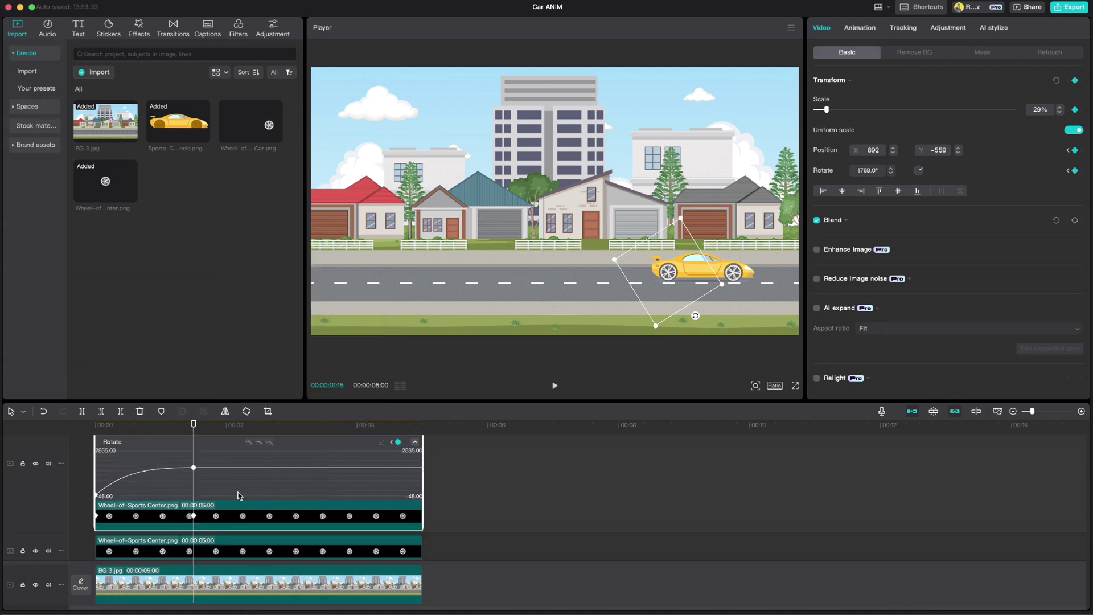
scroll(238, 495, "up", 2)
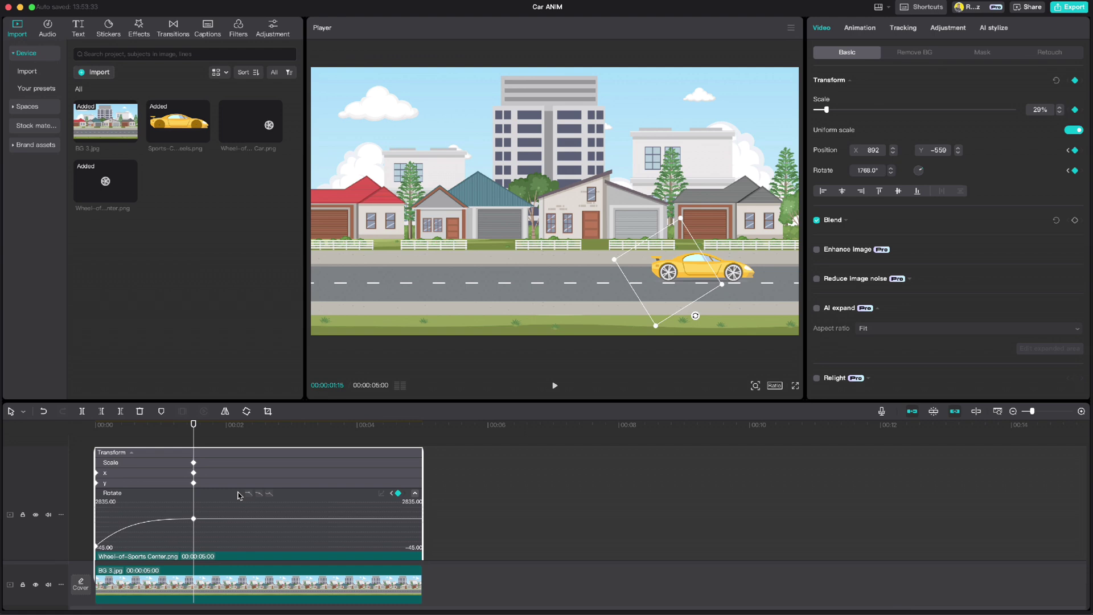
left_click(206, 485)
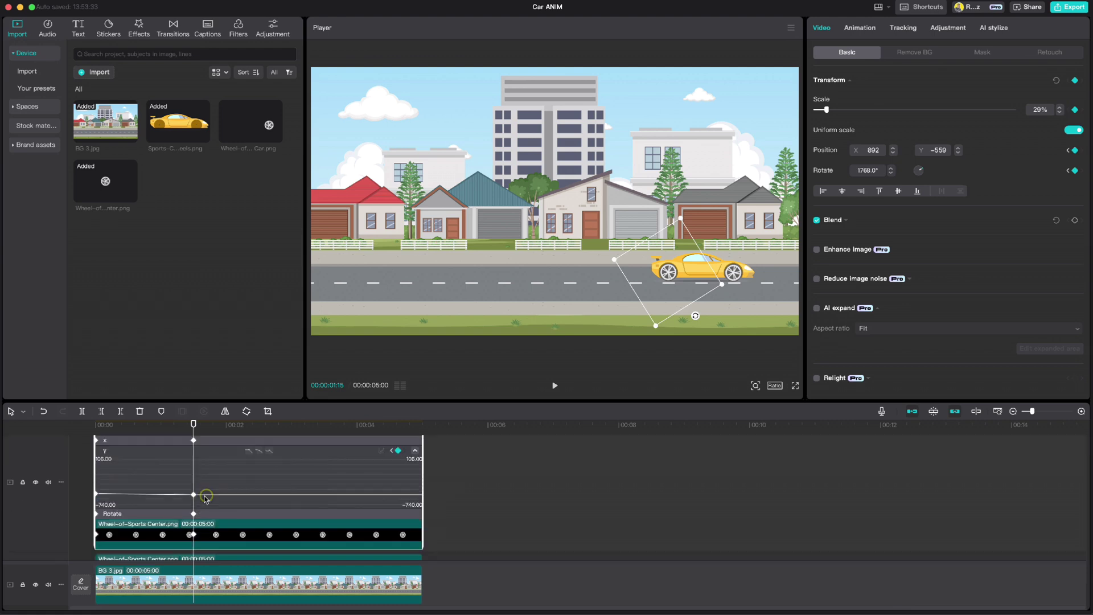
left_click(190, 494)
left_click(450, 535)
left_click(396, 453)
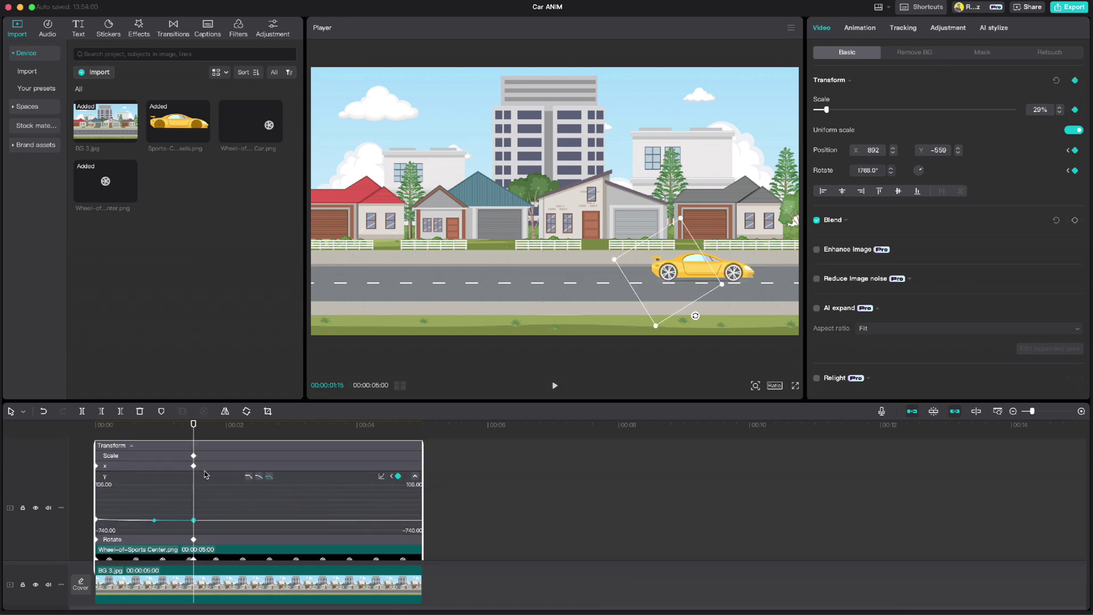
- Give the top wheel's x position Cubic Out easing and hide its curves
left_click(205, 471)
left_click(382, 440)
left_click(450, 529)
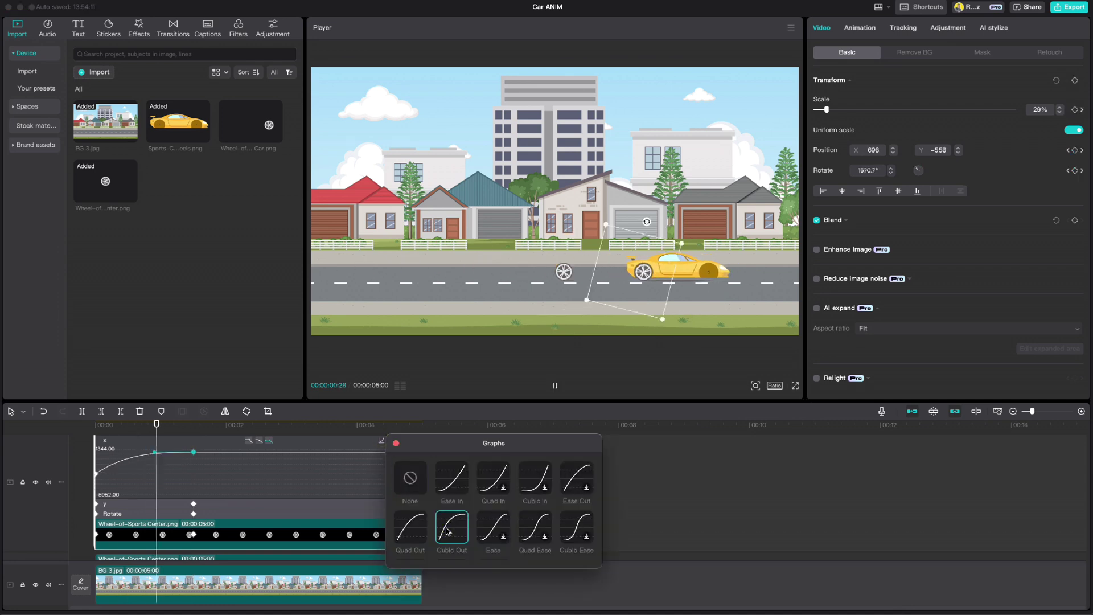
left_click(260, 484)
right_click(261, 484)
left_click(234, 515)
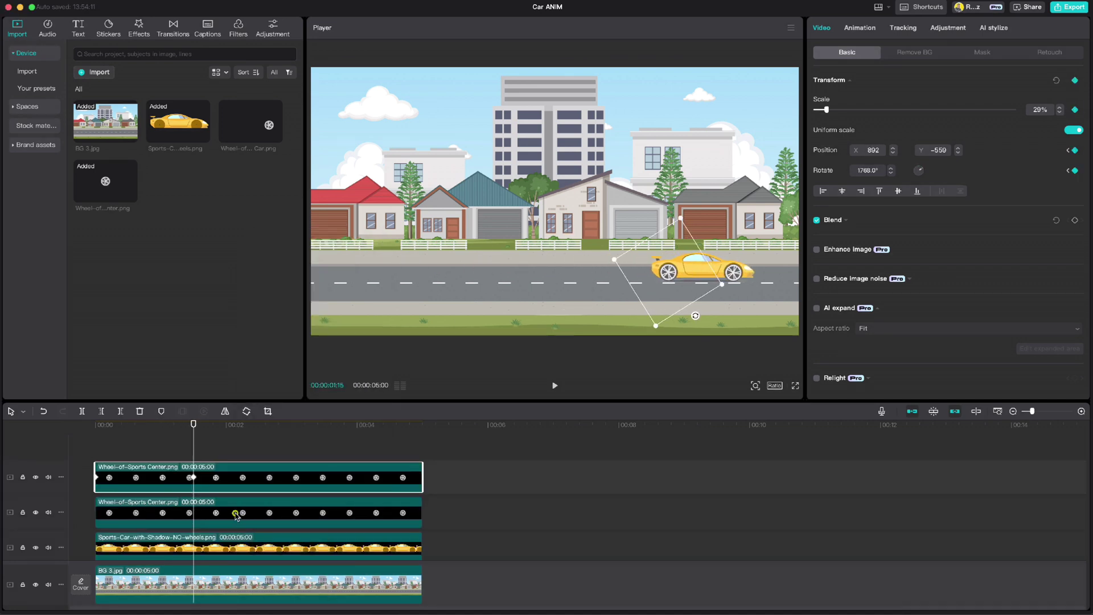
- Apply Cubic Out easing to the second wheel's y and x position curves
right_click(233, 515)
left_click(230, 517)
left_click(104, 492)
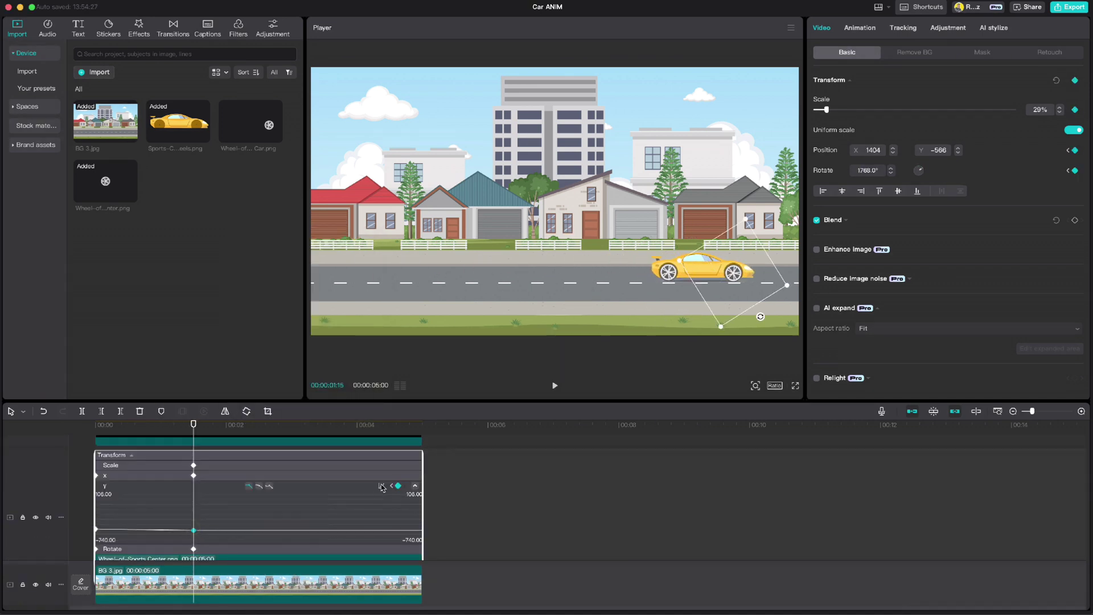
left_click(381, 485)
left_click(319, 506)
left_click(216, 475)
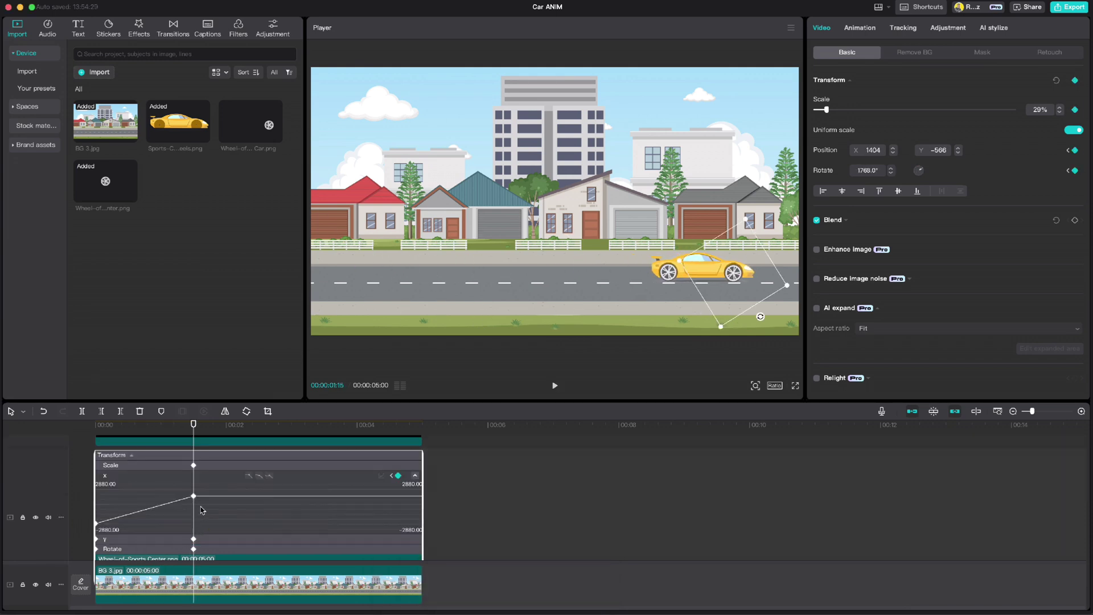
left_click(381, 475)
left_click(232, 512)
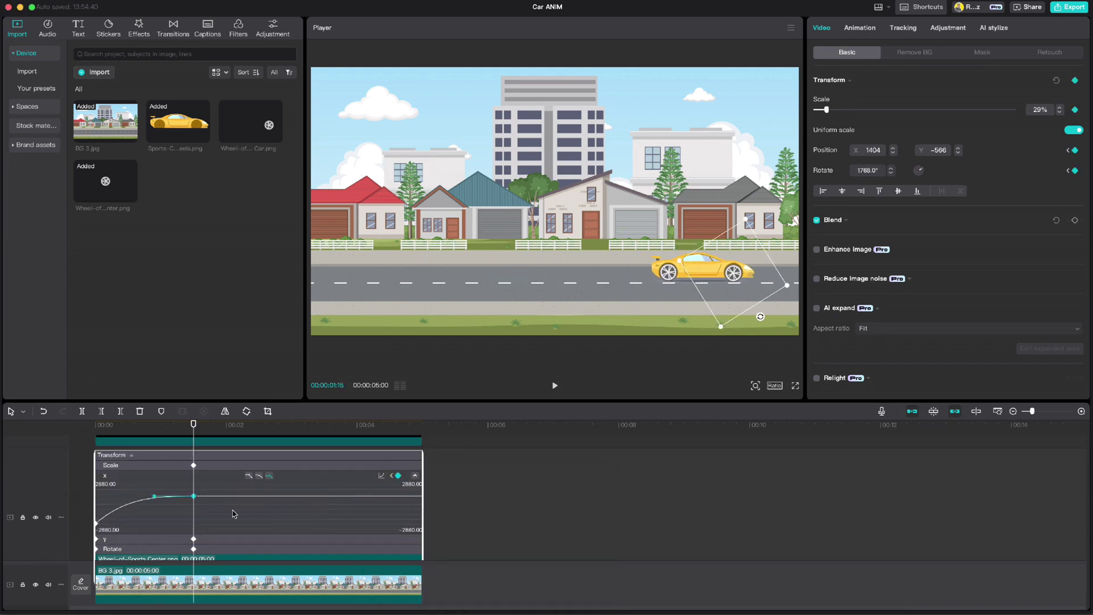
right_click(231, 513)
- Hide the wheel's keyframe curves, rewind to the start and play the animation preview
left_click(252, 571)
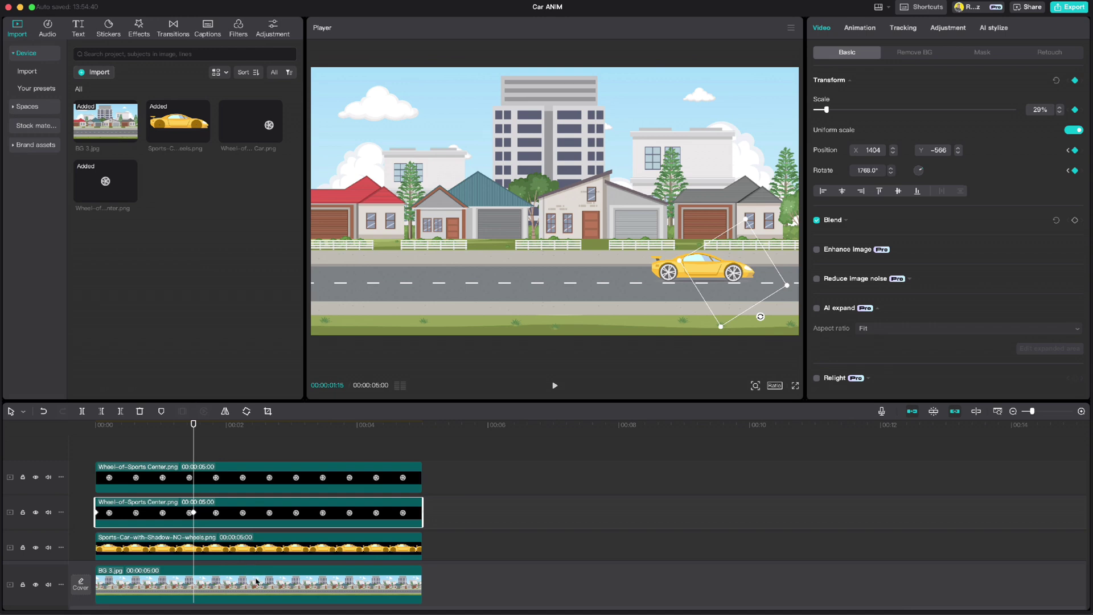
left_click(206, 448)
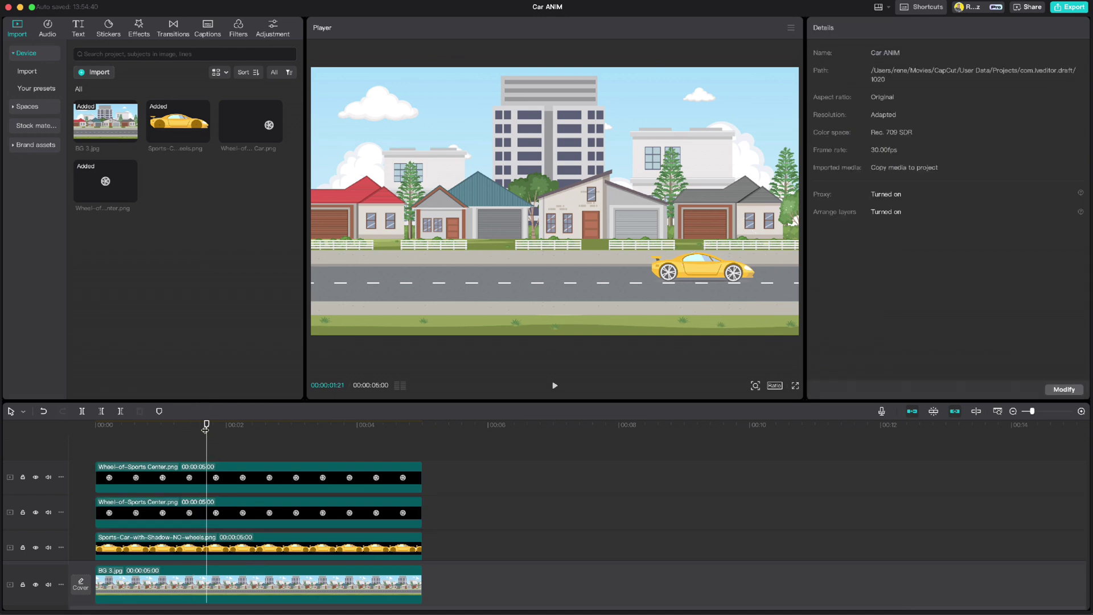
left_click_drag(206, 429, 81, 455)
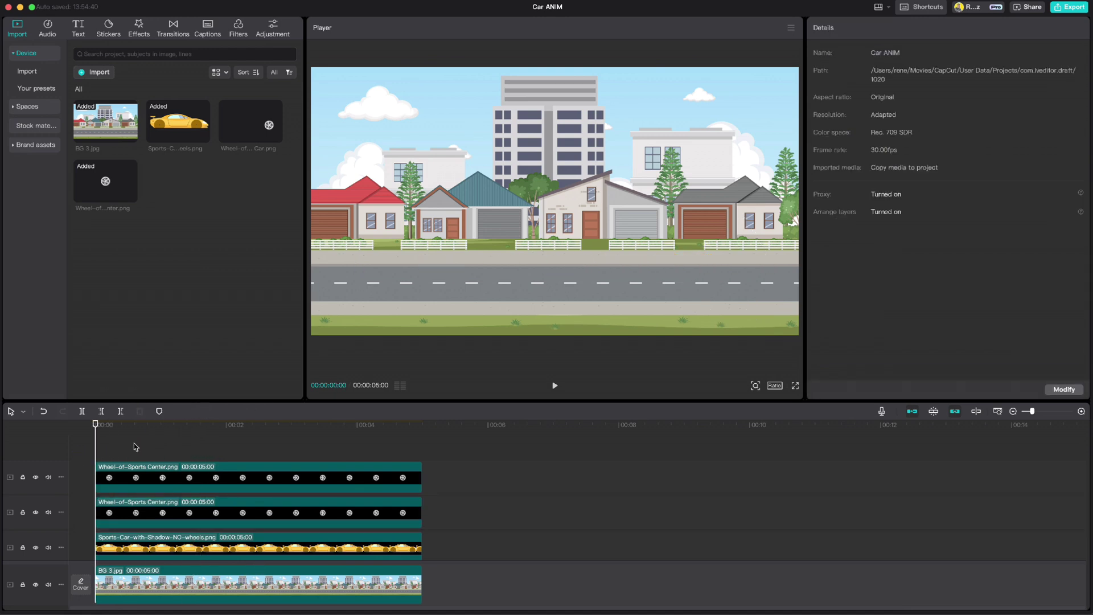
key("space")
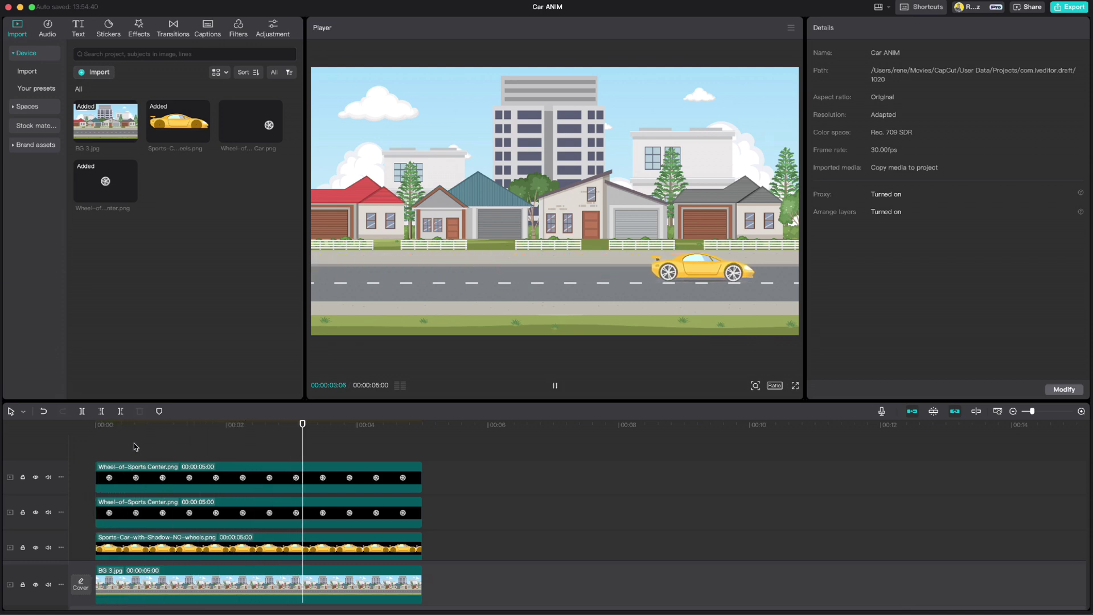
key("space")
- Combine all four selected clips into a compound clip and scrub through the result
left_click_drag(146, 446, 203, 585)
right_click(200, 559)
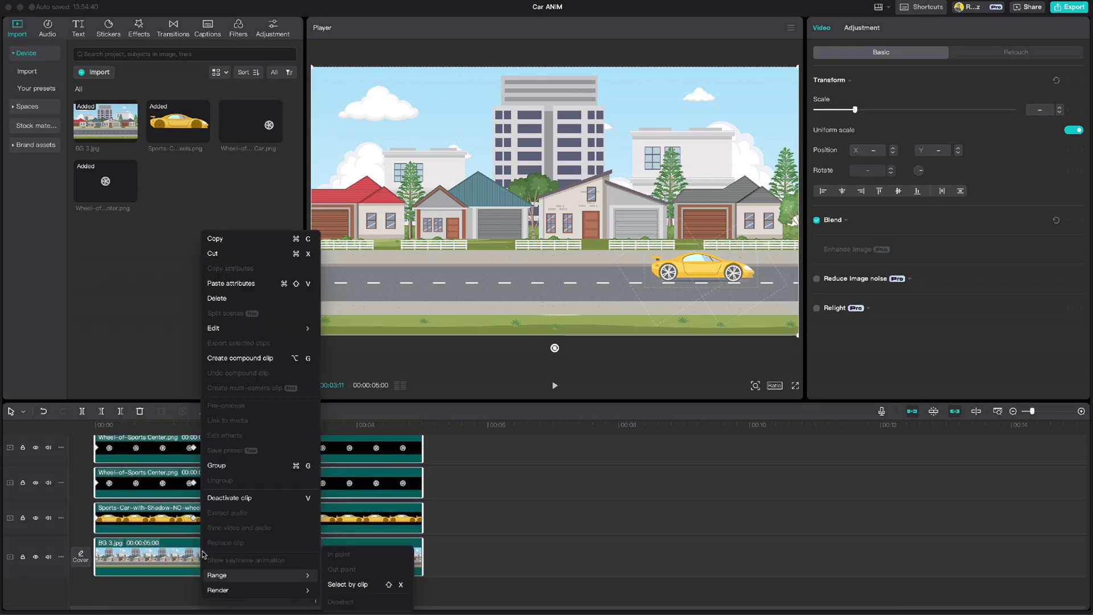
left_click(226, 361)
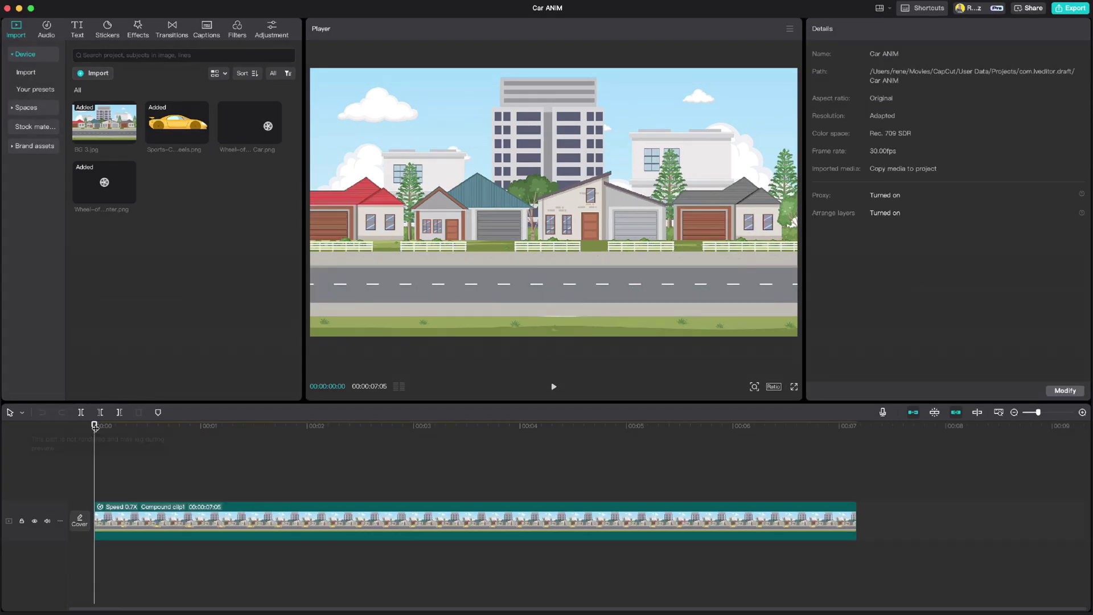
mouse_move(95, 427)
left_mouse_down()
mouse_move(311, 453)
mouse_move(450, 449)
mouse_move(90, 446)
left_mouse_up()
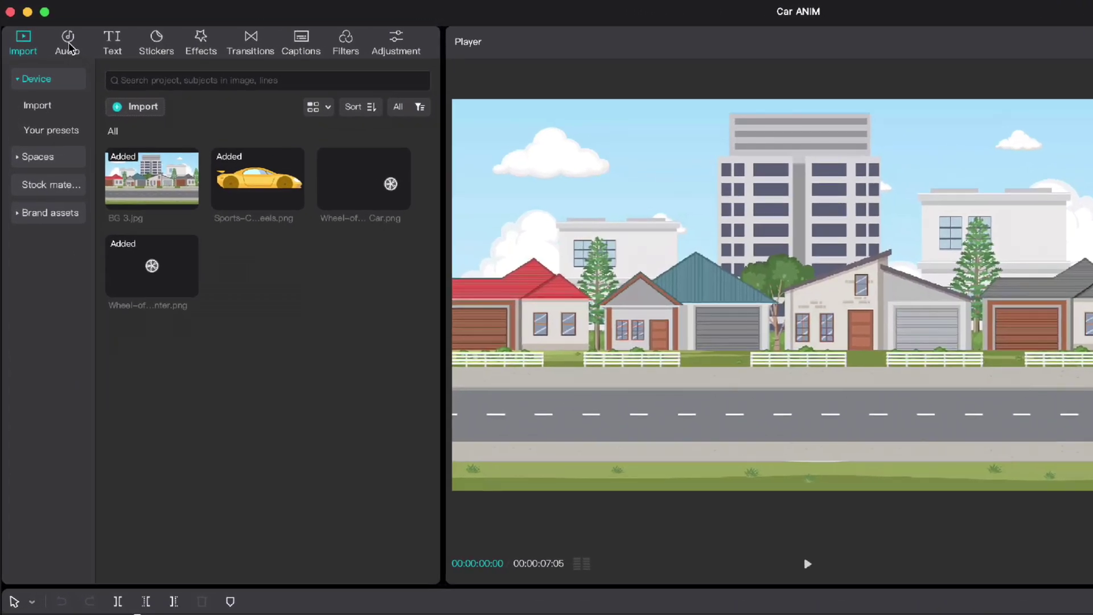
- Search Audio sound effects for 'car bicycle sudd' and preview Car Bicycle Sudden Brake Slip
left_click(54, 34)
left_click(51, 112)
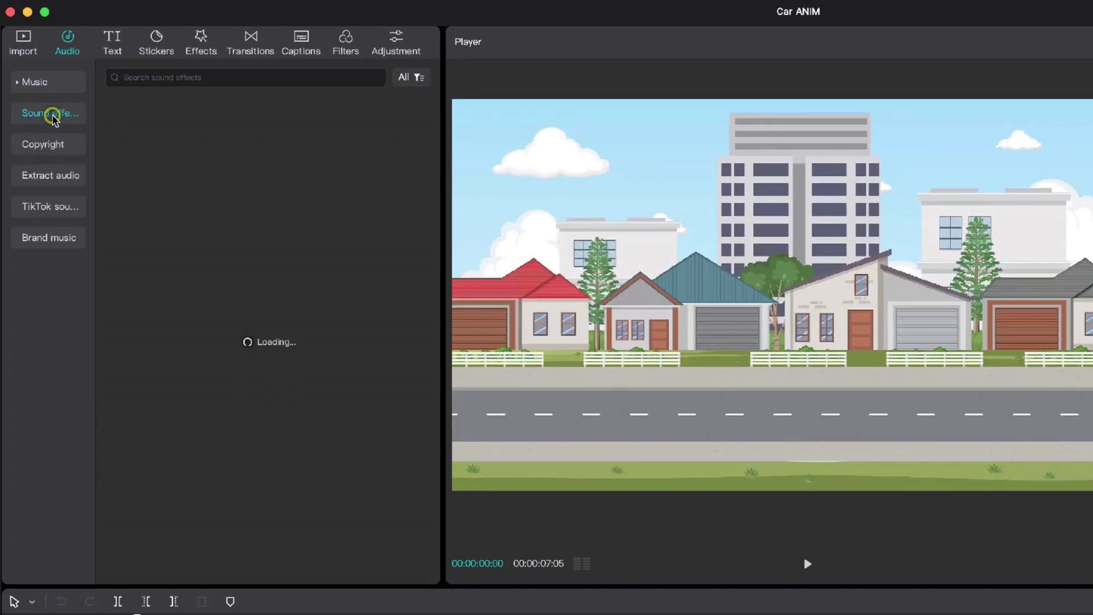
left_click(158, 78)
type("car")
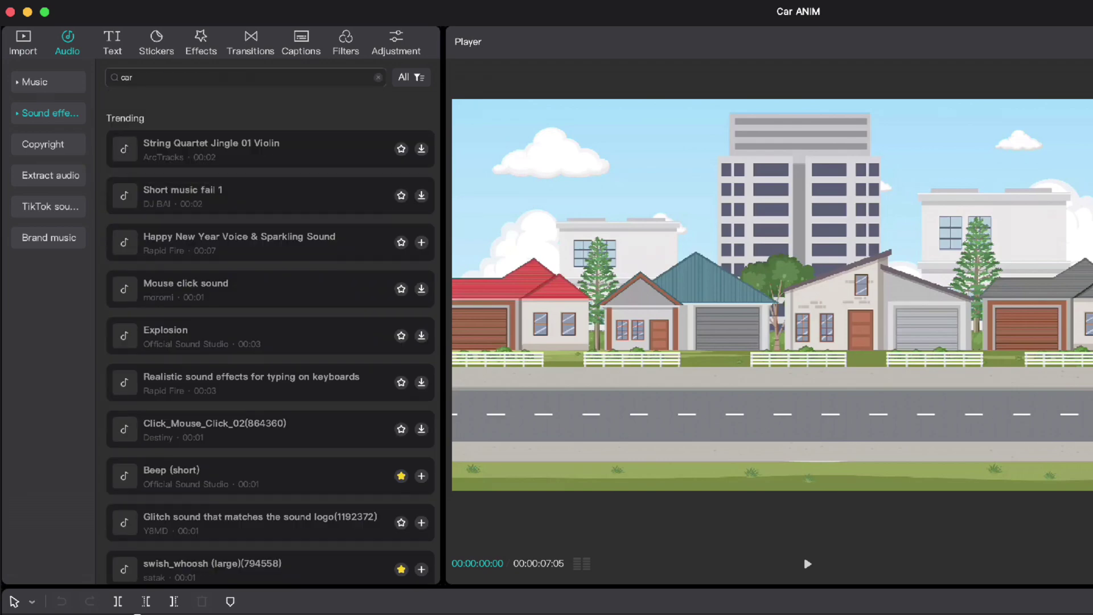
type(" bicycle sudd")
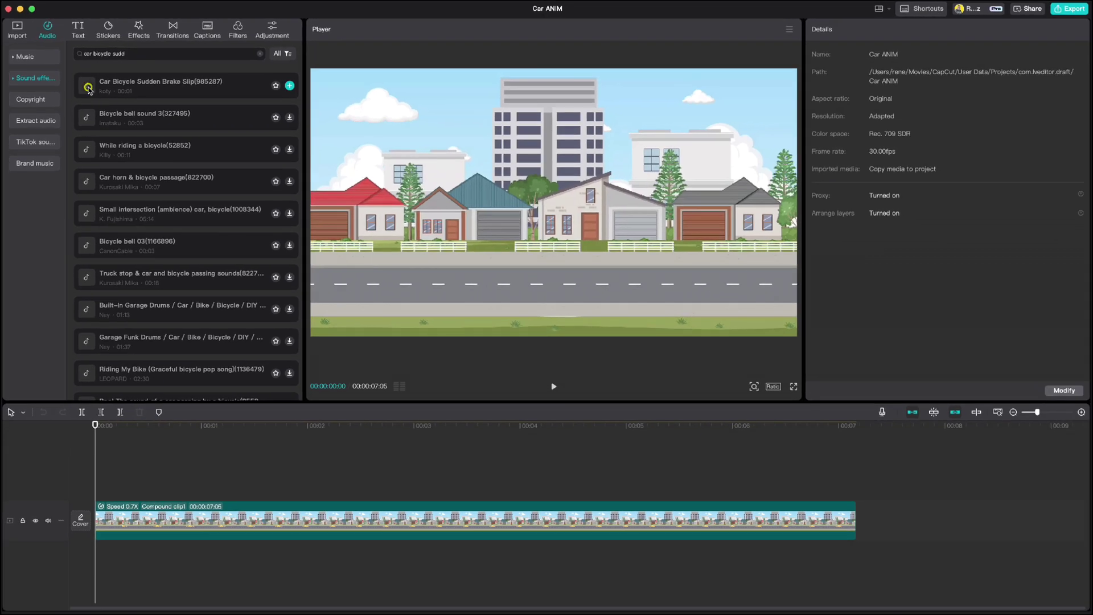
left_click(90, 90)
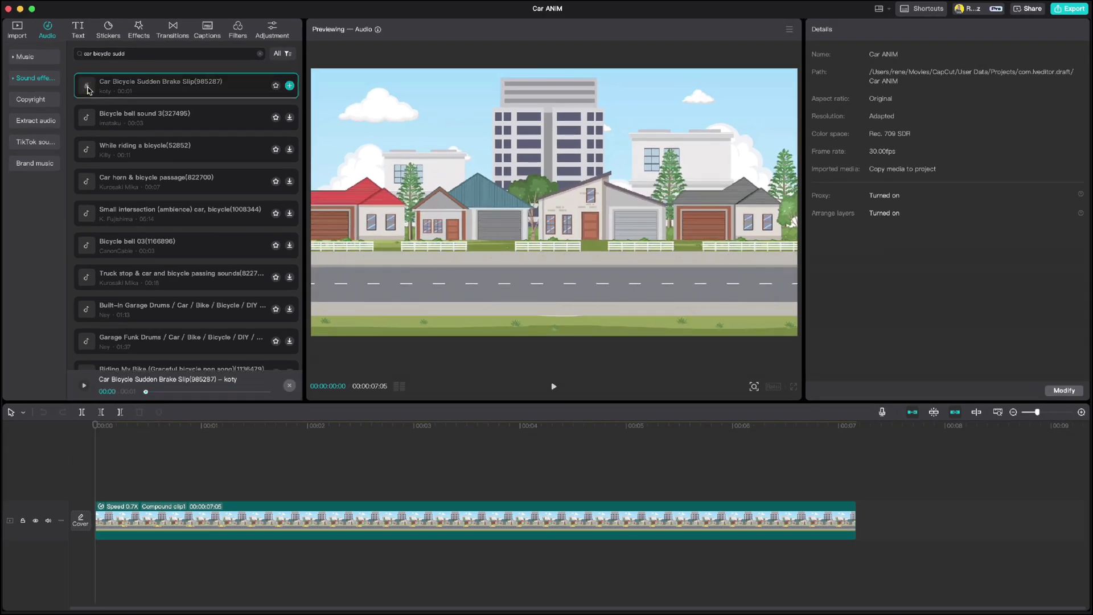